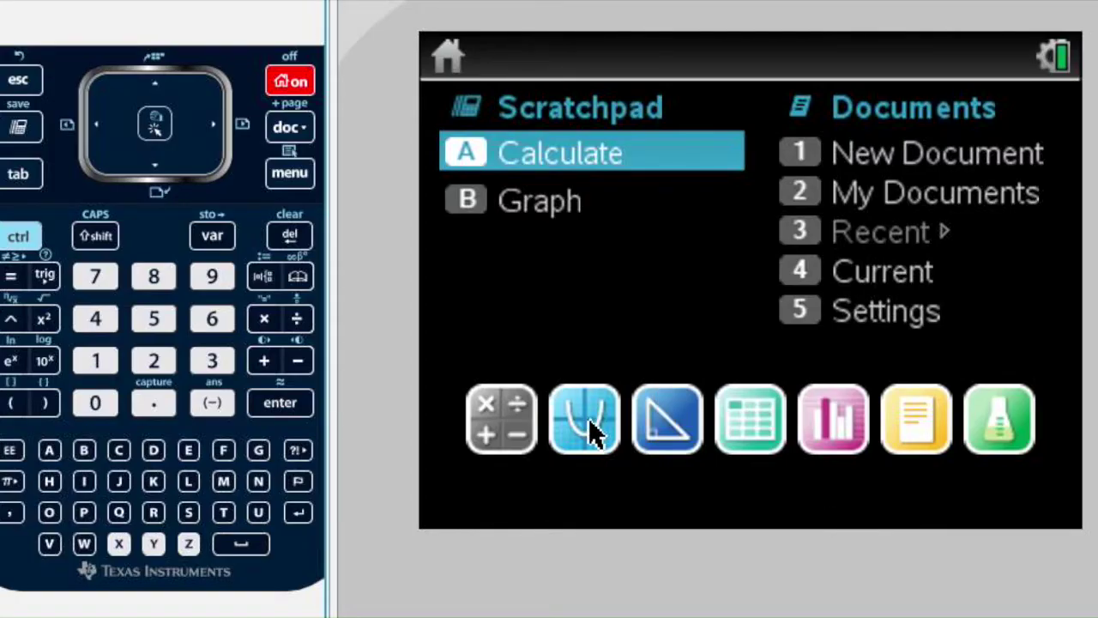
# - Add a Graphs page to a new document
pyautogui.click(588, 418)
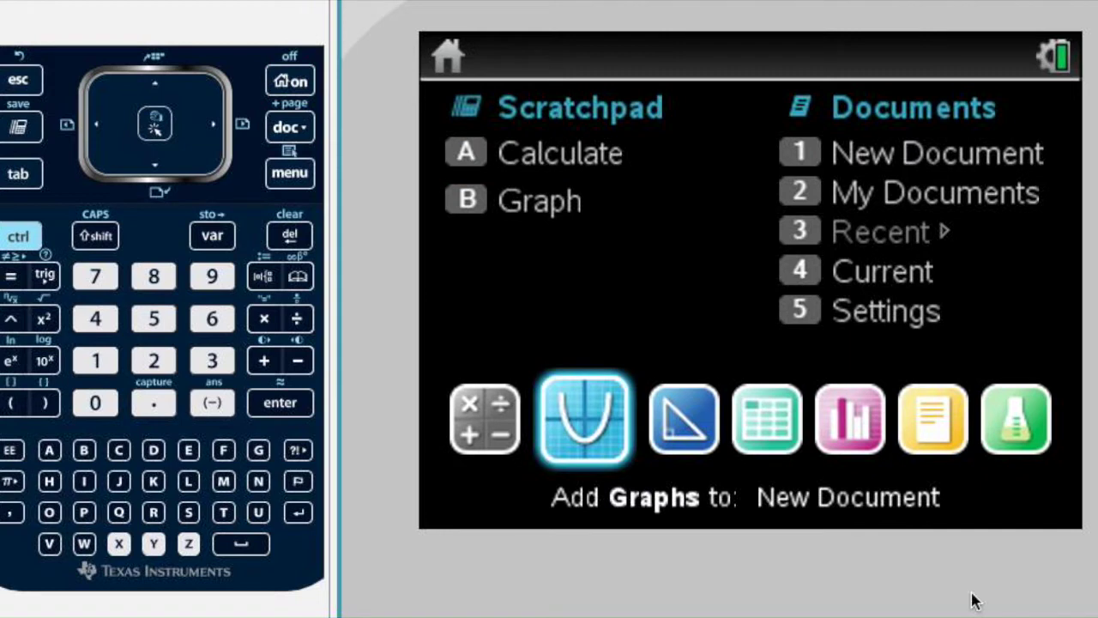
pyautogui.click(586, 418)
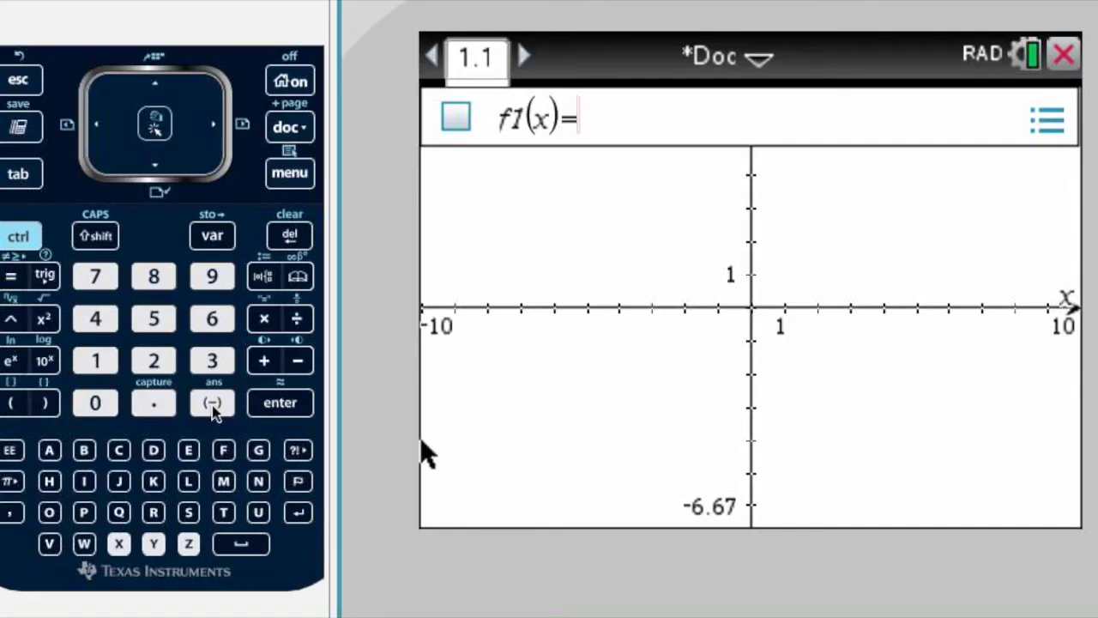
# - Graph f1(x) = -x²+4 and move its equation label up, clear of the curve
pyautogui.click(213, 403)
pyautogui.click(119, 544)
pyautogui.click(44, 318)
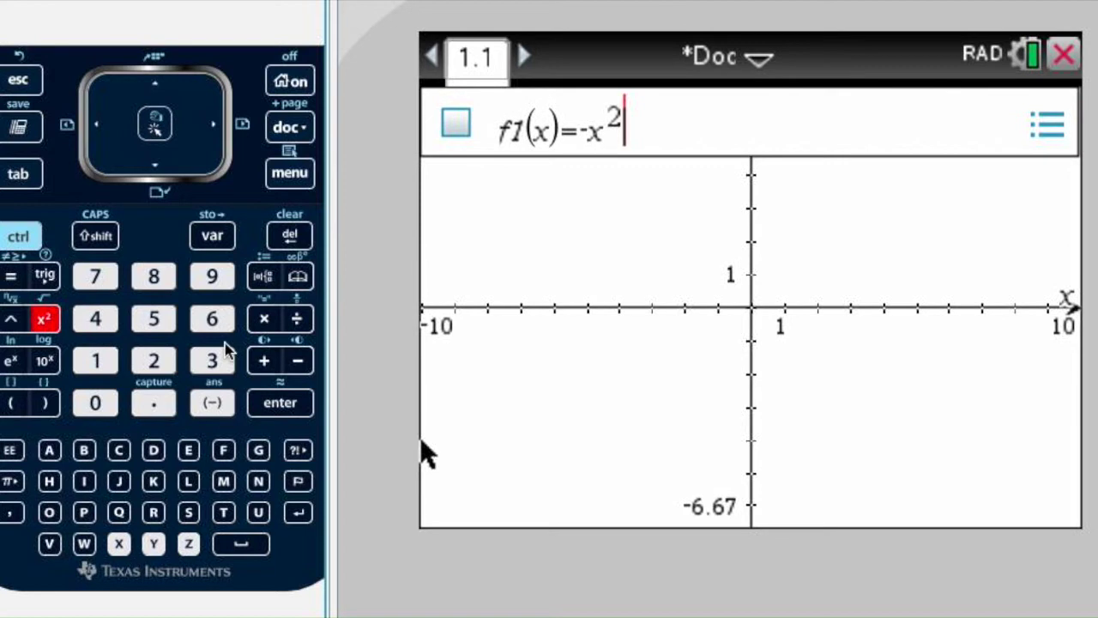
pyautogui.click(264, 360)
pyautogui.click(95, 318)
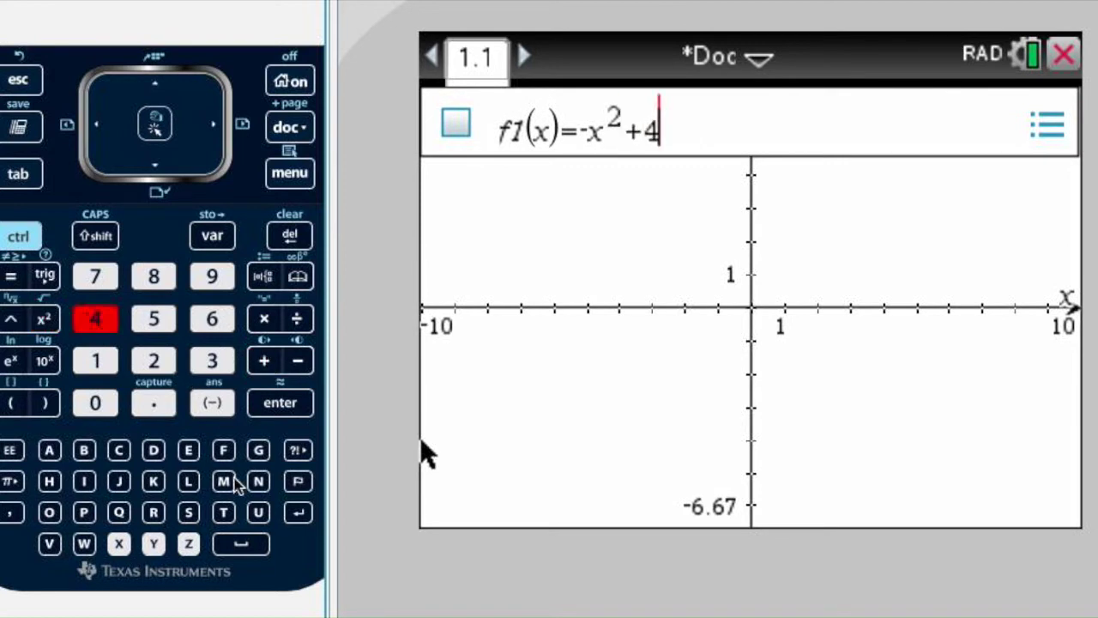
pyautogui.click(300, 410)
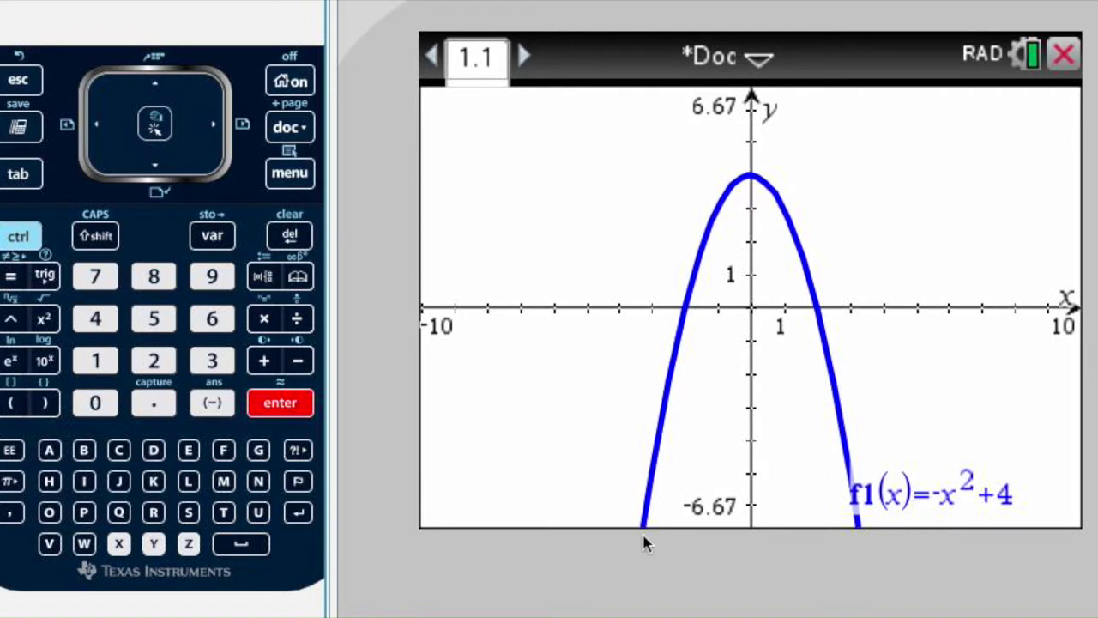
pyautogui.moveTo(919, 498)
pyautogui.mouseDown()
pyautogui.moveTo(939, 483)
pyautogui.moveTo(911, 455)
pyautogui.mouseUp()
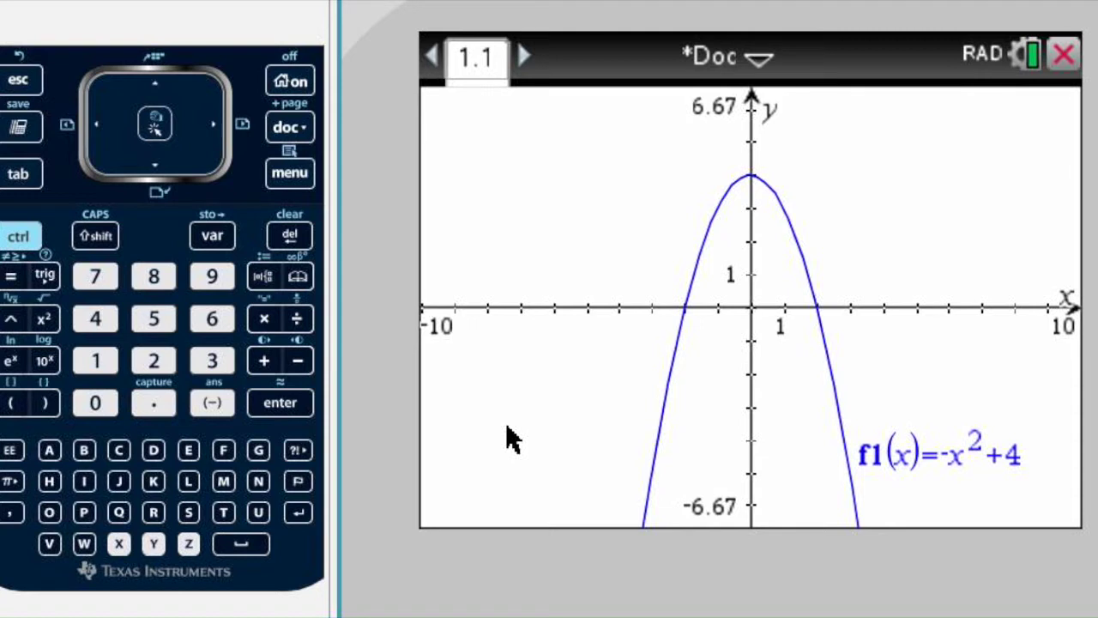
# - Graph the second function as f2(x) = -f1(x), referring to the original function f1
pyautogui.press('Tab')
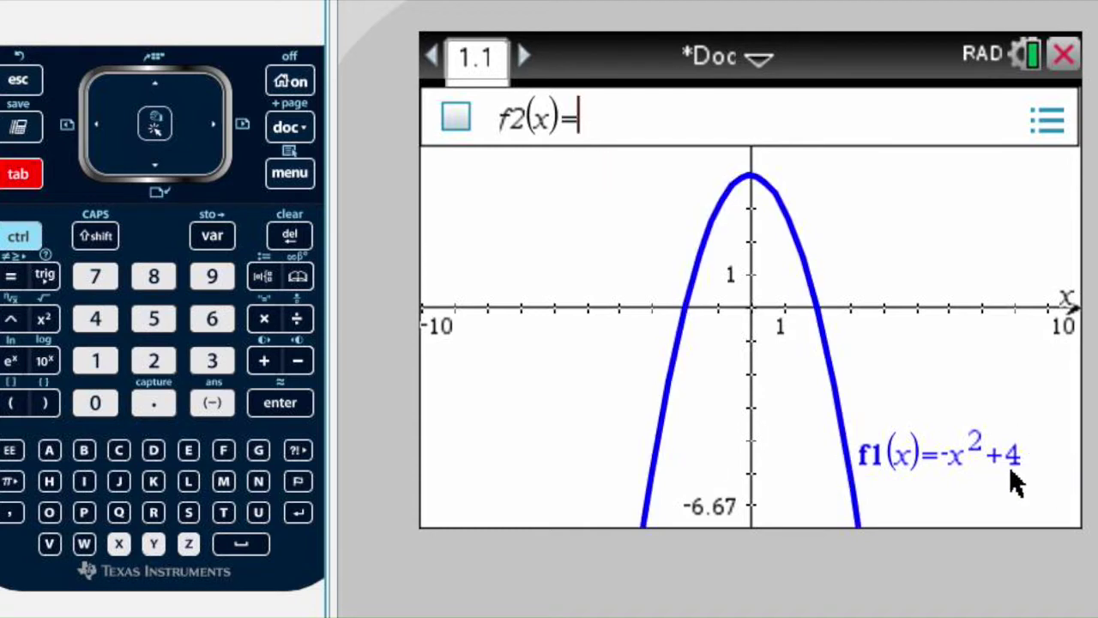
pyautogui.click(211, 411)
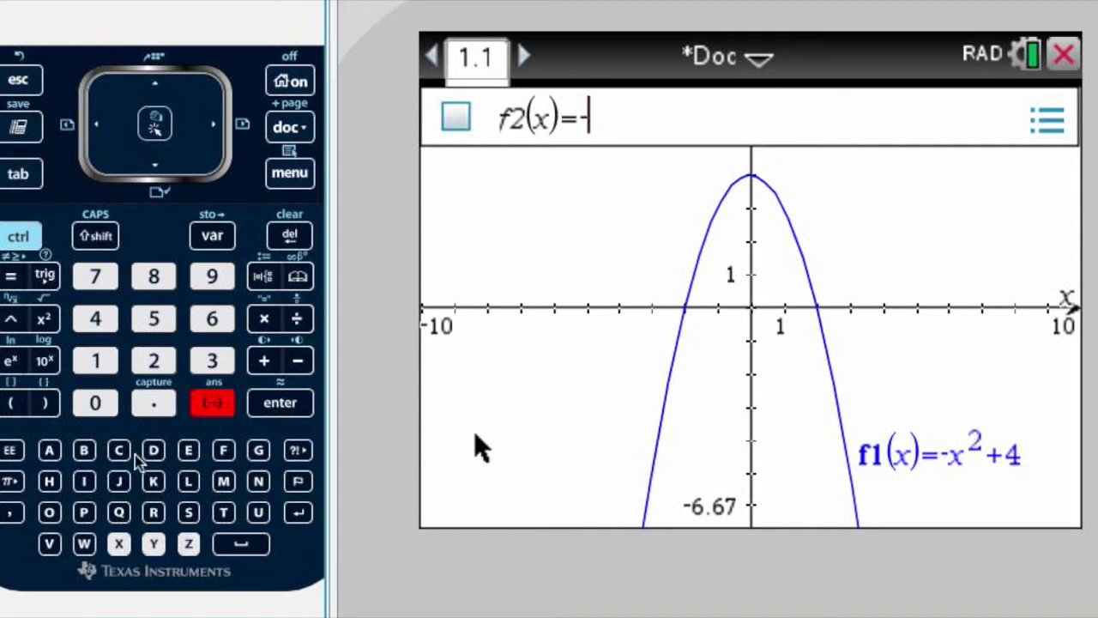
pyautogui.click(223, 451)
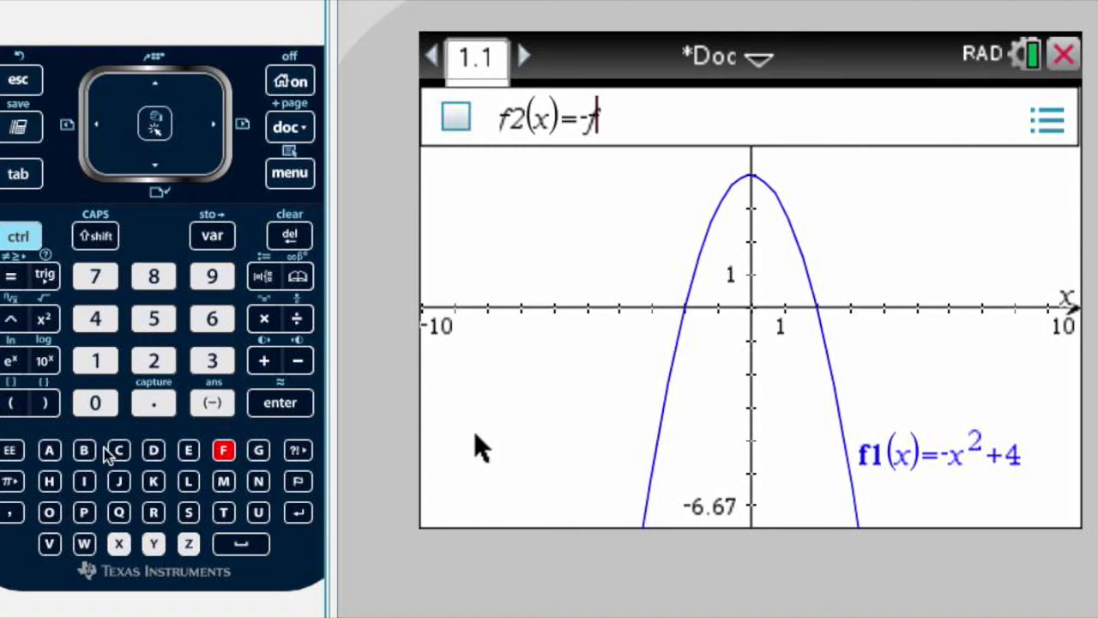
pyautogui.click(83, 364)
pyautogui.click(18, 402)
pyautogui.click(109, 542)
pyautogui.click(50, 405)
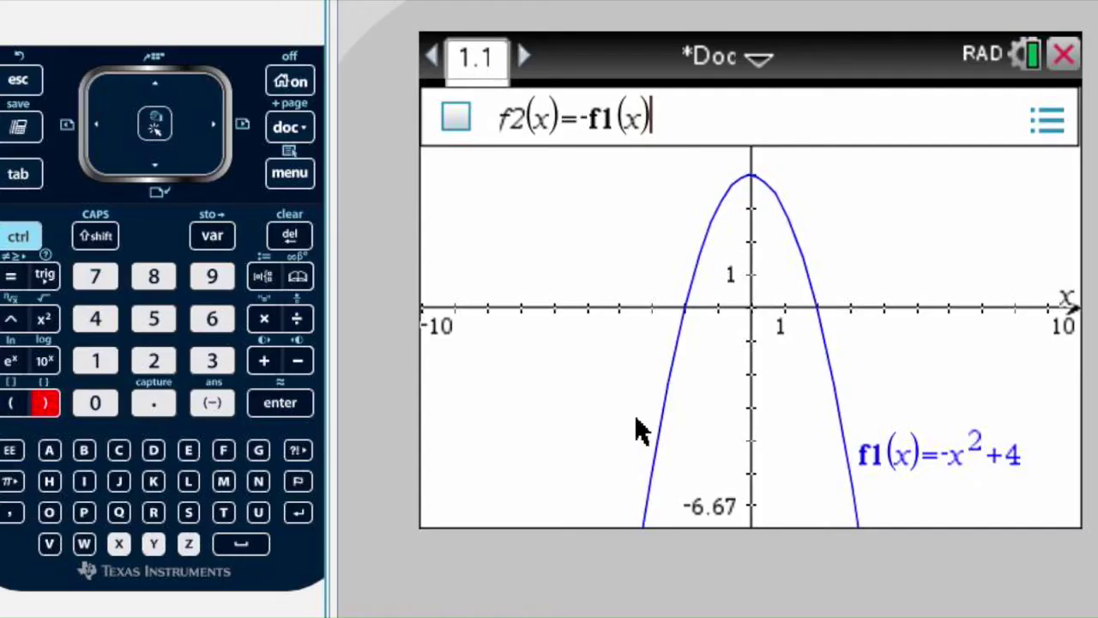
pyautogui.click(294, 409)
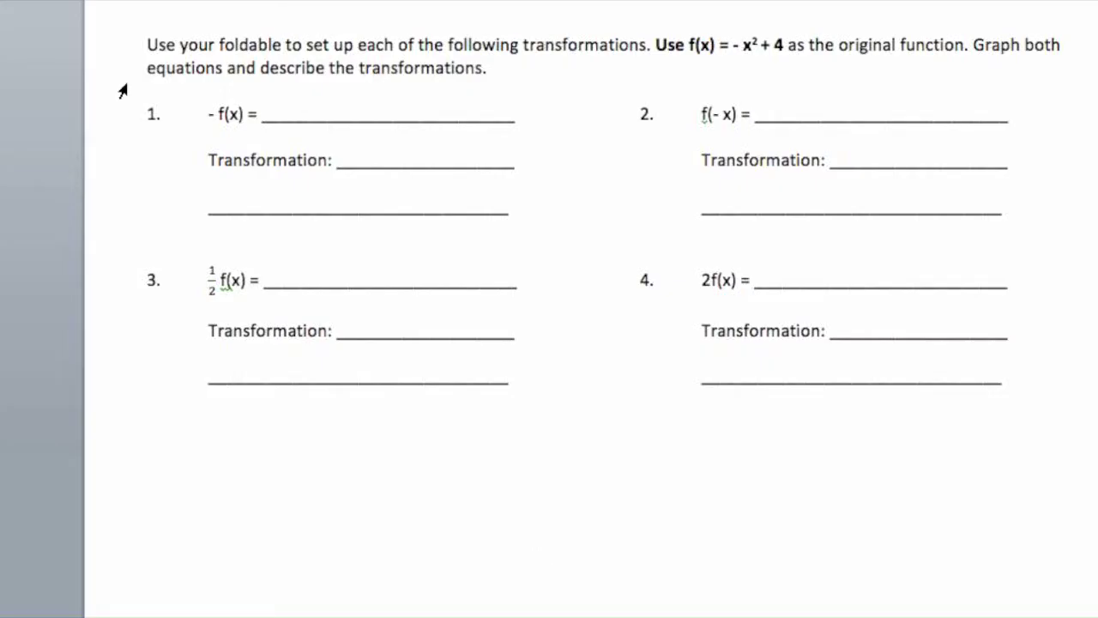
# - In the transformations worksheet, write "Reflection over the x axis" on problem 1's answer line and realign problem 2's blank line
pyautogui.moveTo(237, 204); pyautogui.dragTo(495, 209)
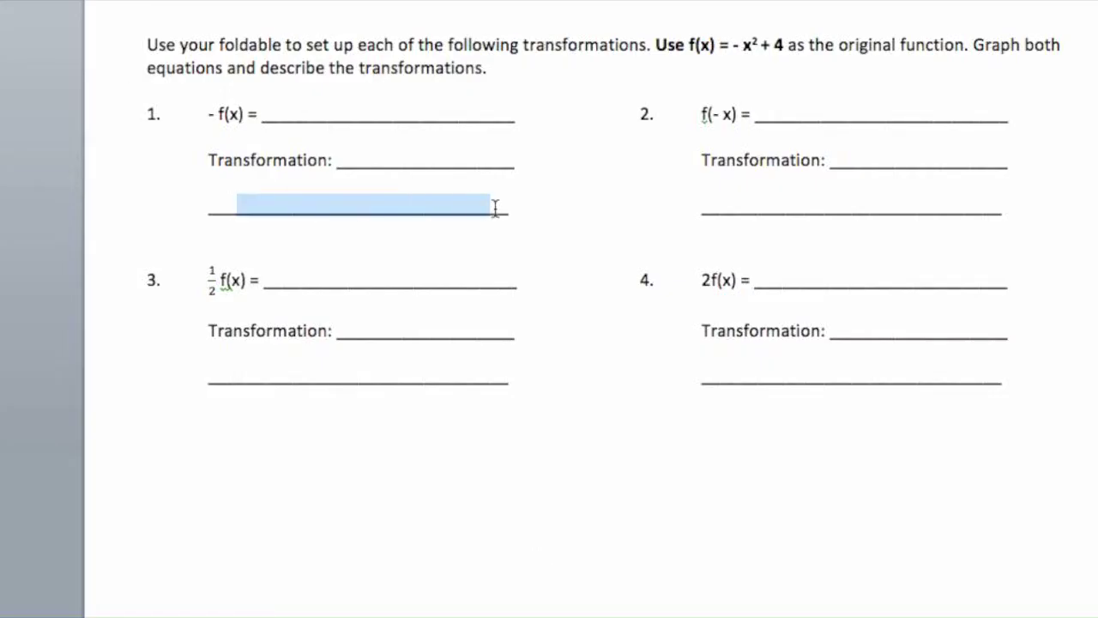
pyautogui.write('Re')
pyautogui.write('flection')
pyautogui.write(' over ')
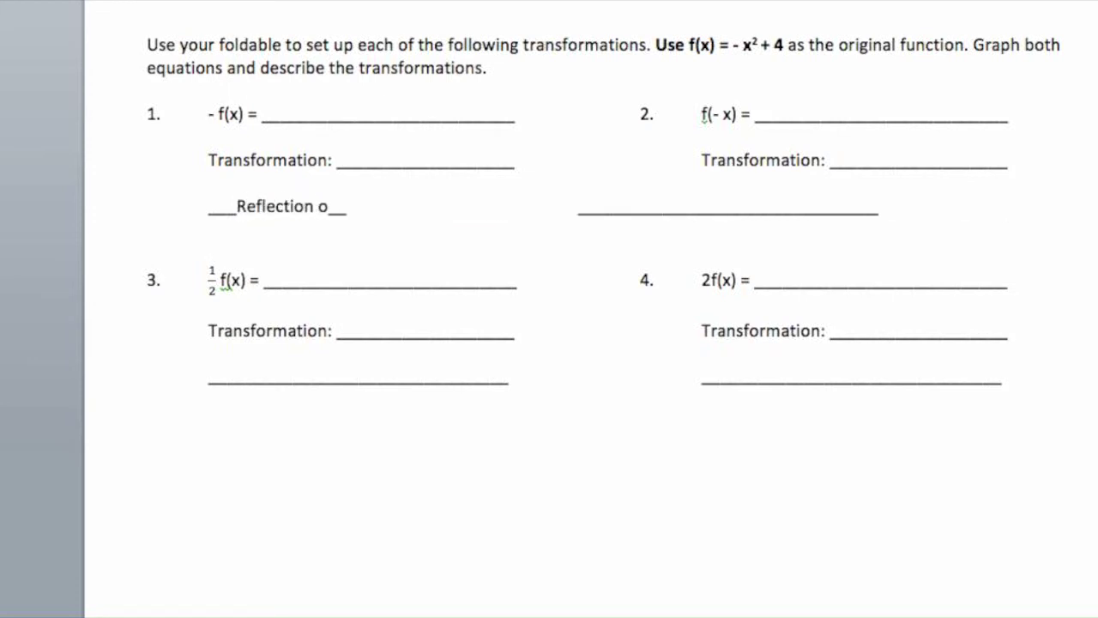
pyautogui.write('the x axis')
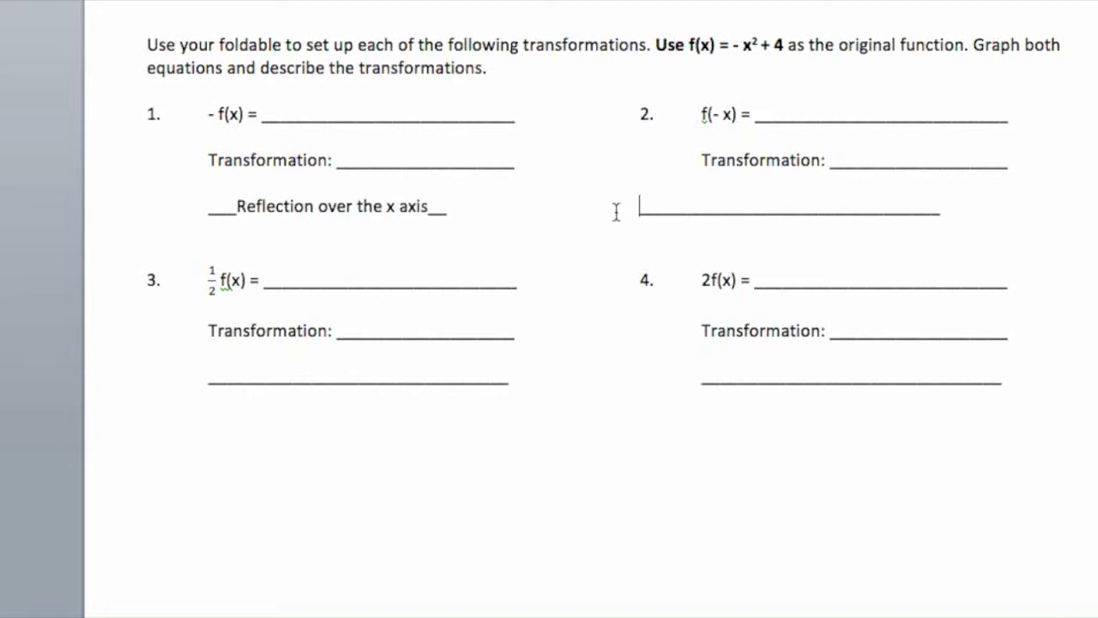
pyautogui.press('Tab')
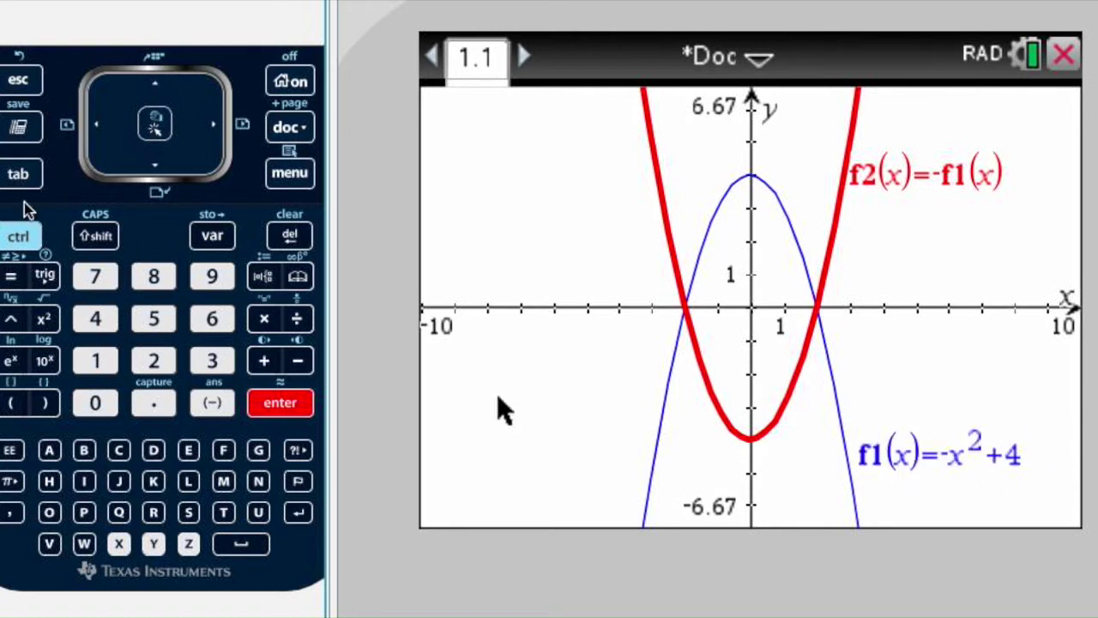
# - Back in the calculator emulator, graph the third function as f3(x) = f1(-x)
pyautogui.click(17, 176)
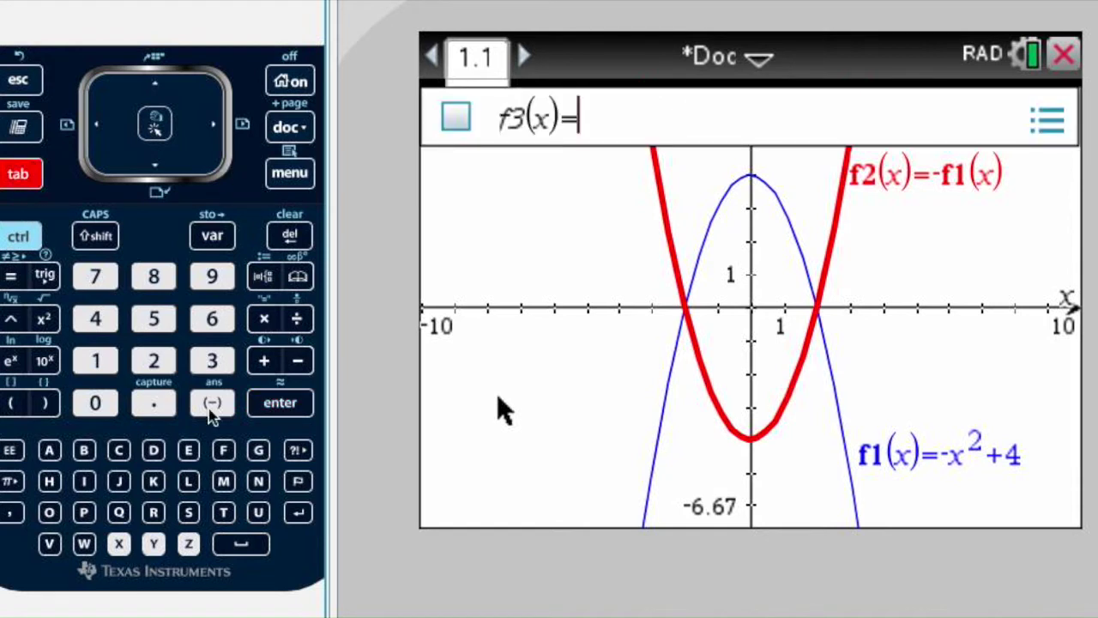
pyautogui.click(228, 455)
pyautogui.click(95, 360)
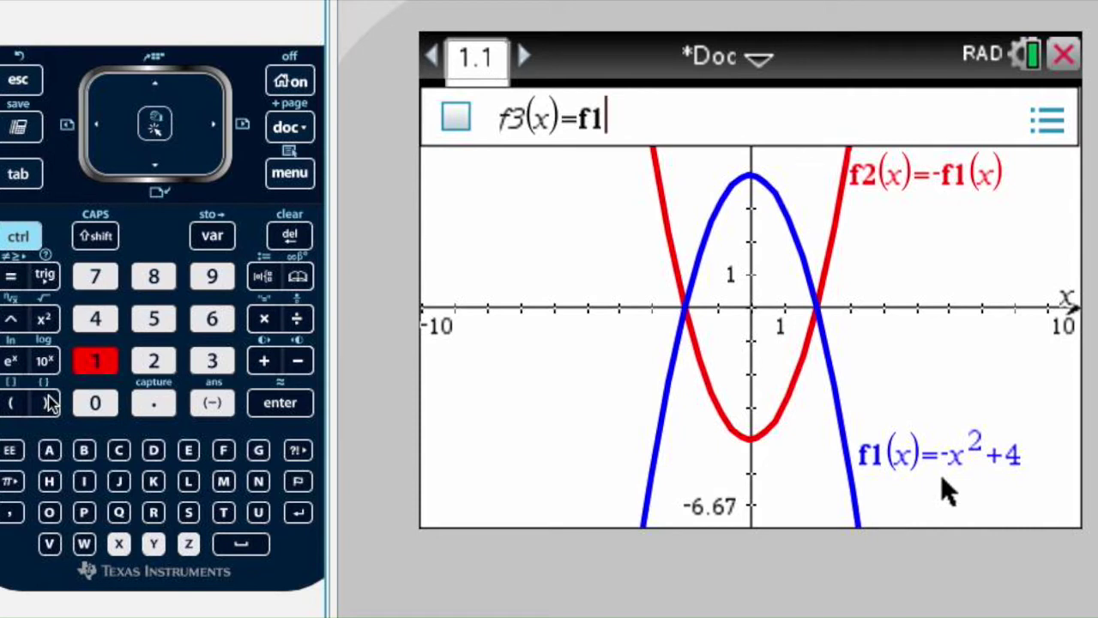
pyautogui.click(13, 403)
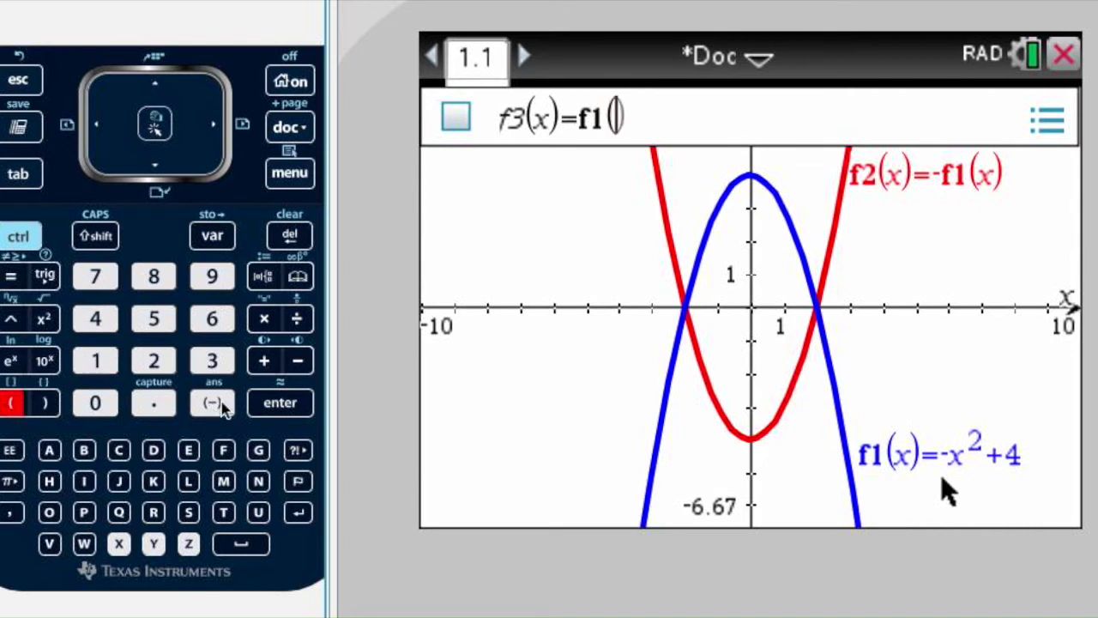
pyautogui.click(221, 410)
pyautogui.click(118, 544)
pyautogui.click(47, 403)
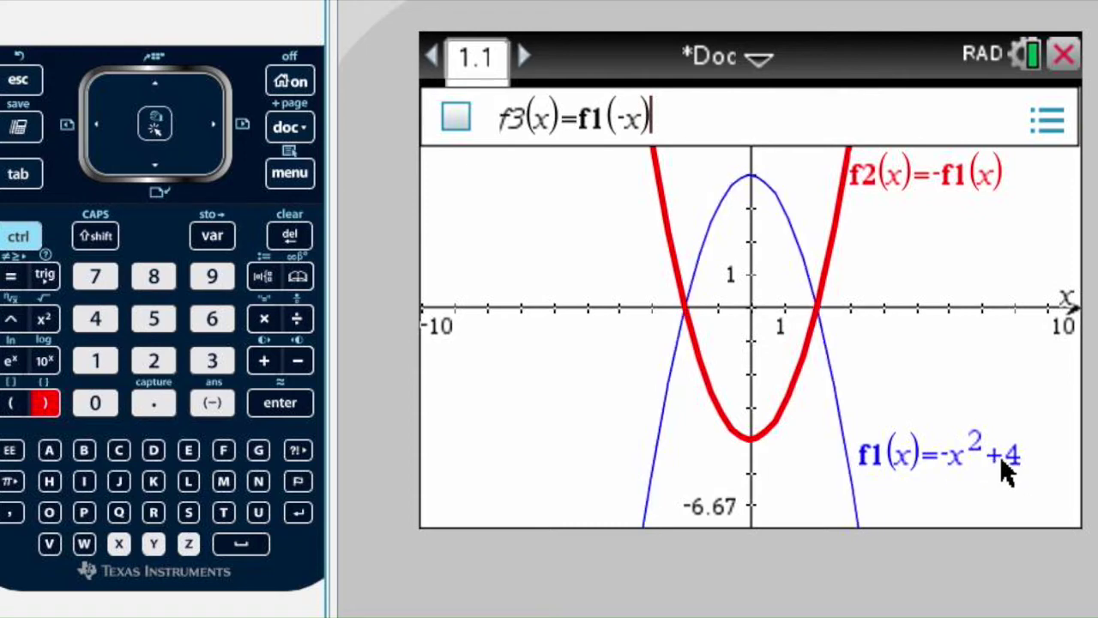
pyautogui.click(303, 411)
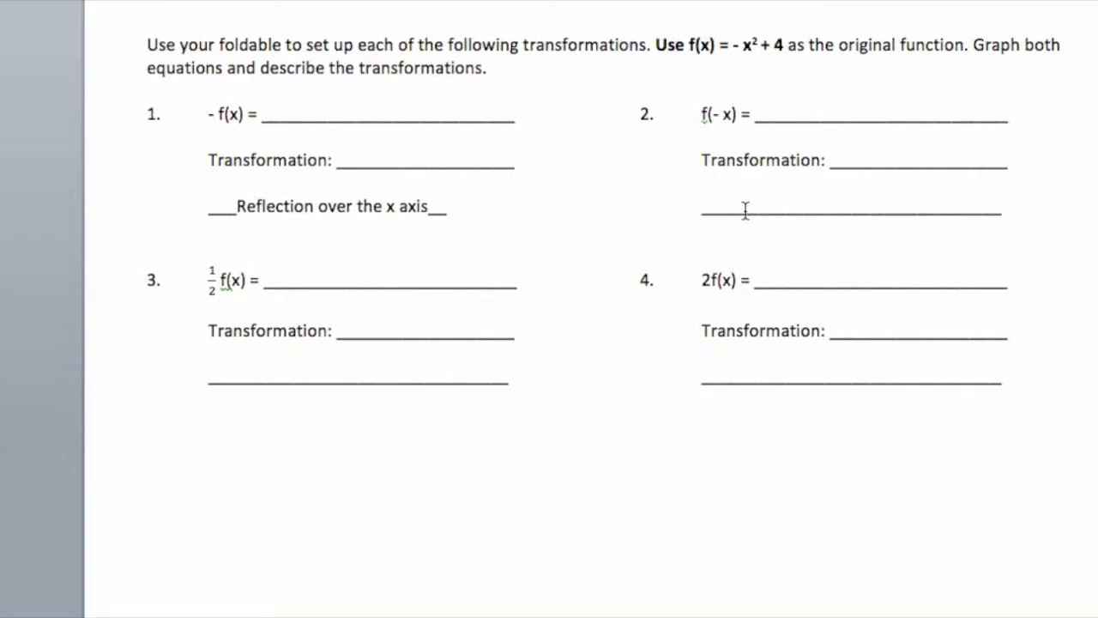
# - In the worksheet, write "Reflection over the y axis" on the answer line of problem 2
pyautogui.moveTo(745, 210); pyautogui.dragTo(973, 211)
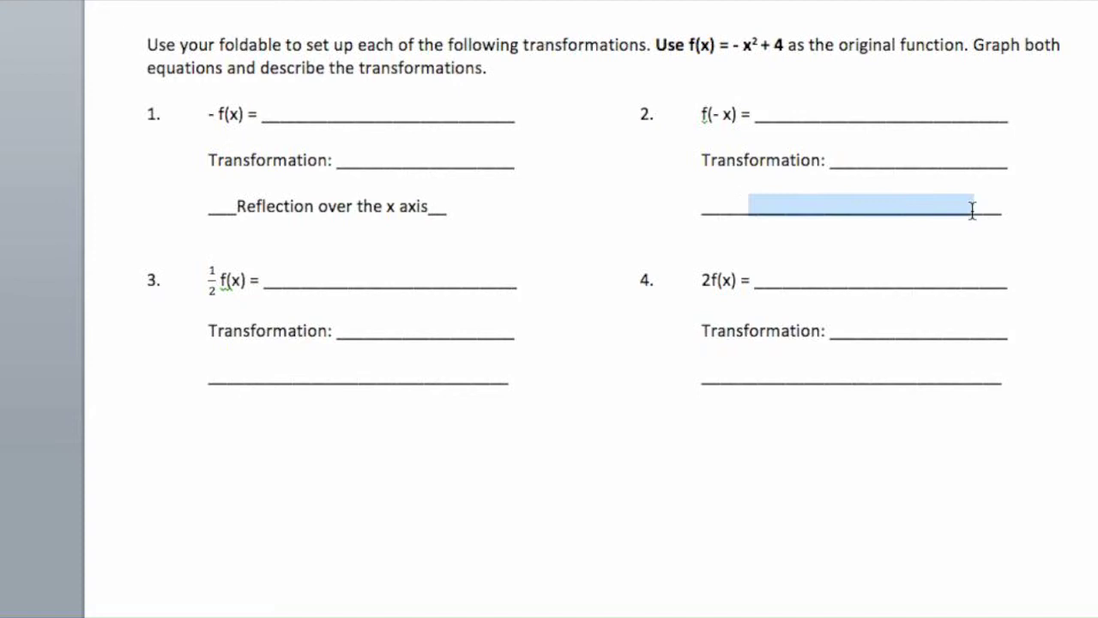
pyautogui.write('R')
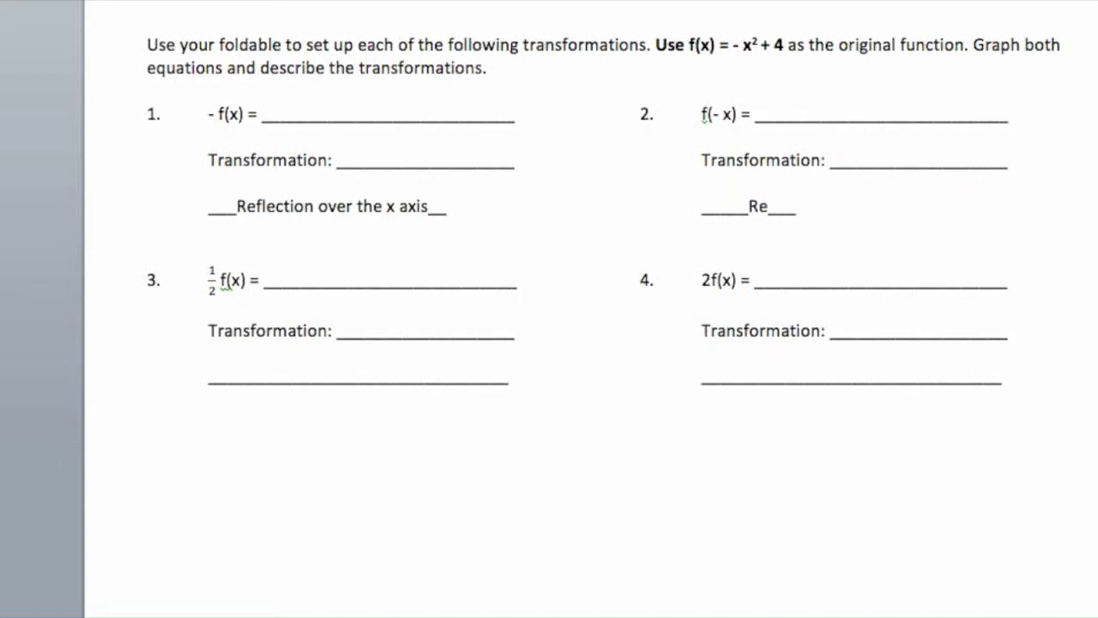
pyautogui.write('efkection over the y axis')
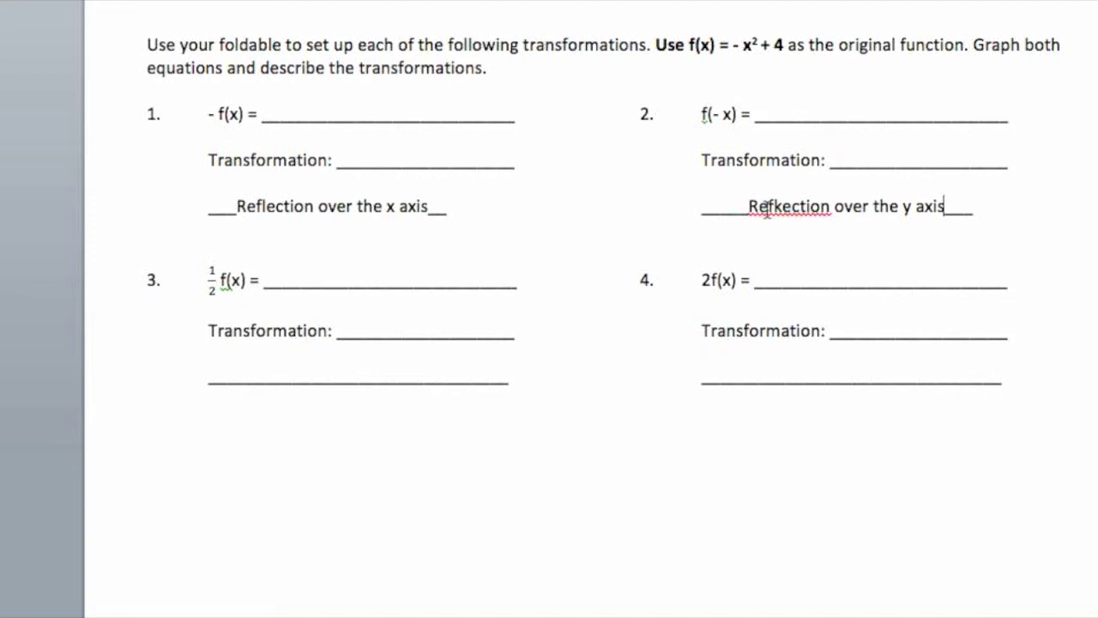
pyautogui.press('BackSpace')
pyautogui.write('l')
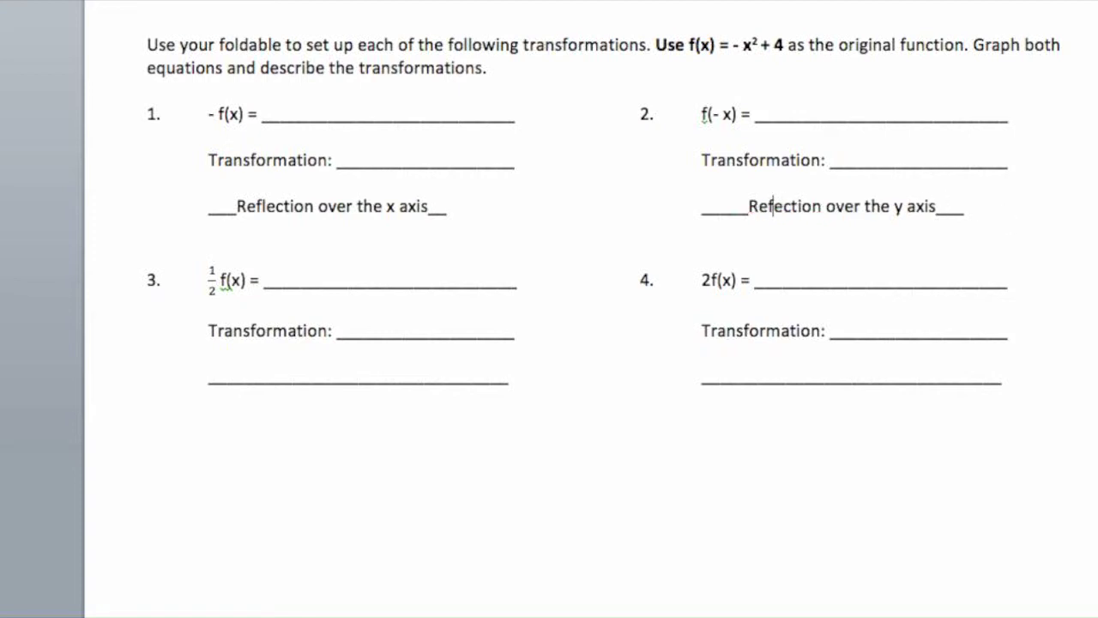
pyautogui.write('l')
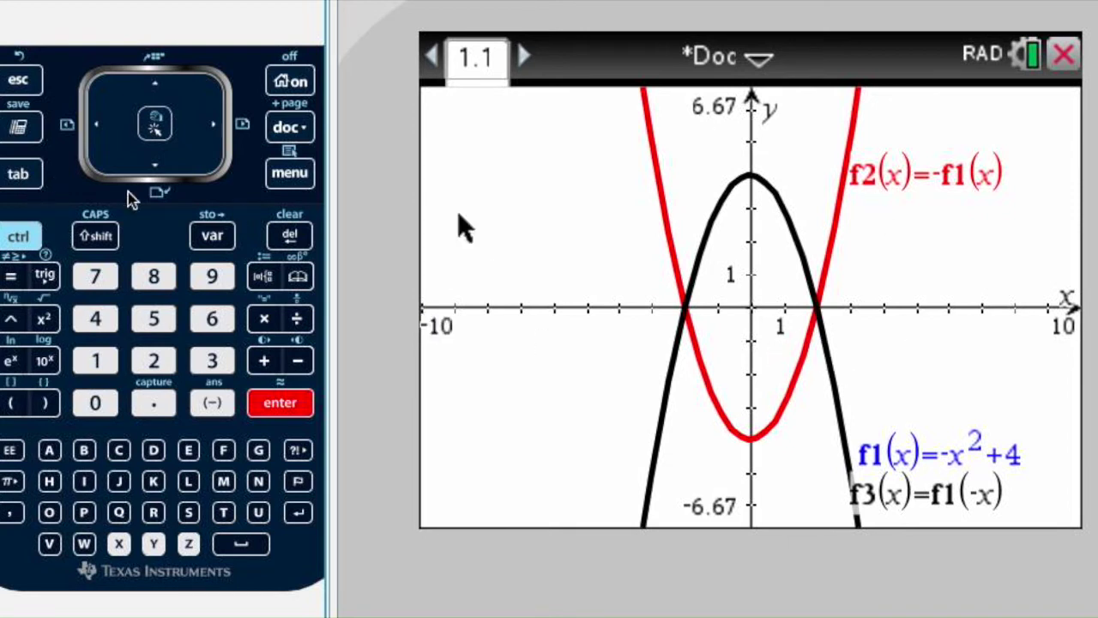
# - Return to the calculator emulator and remove f3 from the graph by clearing its whole expression
pyautogui.click(13, 178)
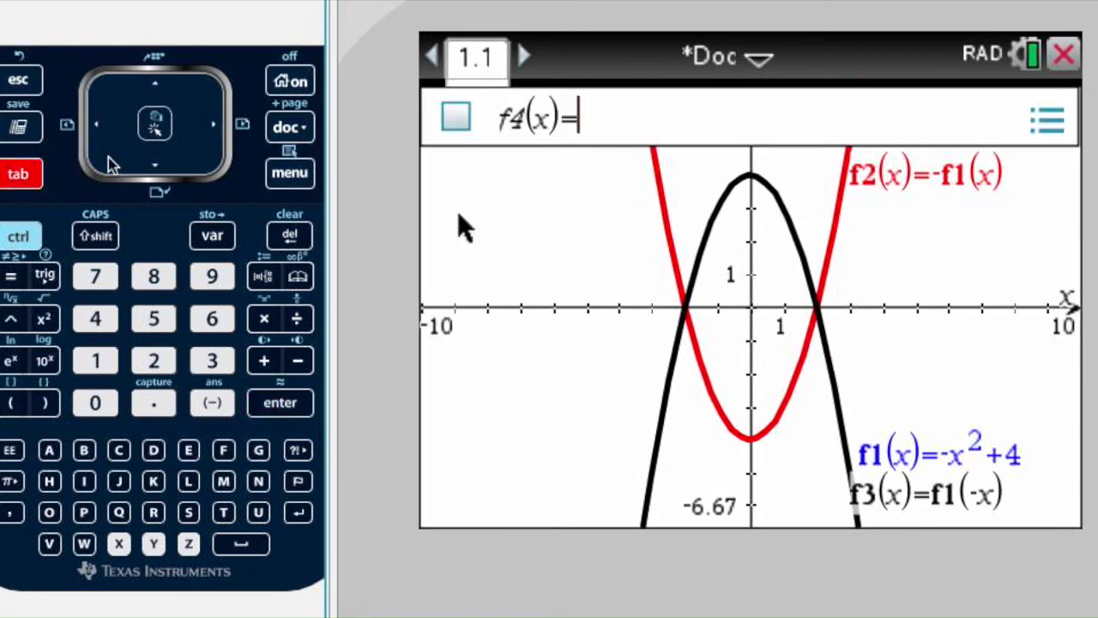
pyautogui.click(155, 89)
pyautogui.click(290, 237)
pyautogui.click(290, 237)
pyautogui.click(290, 237)
pyautogui.click(290, 237)
pyautogui.click(291, 237)
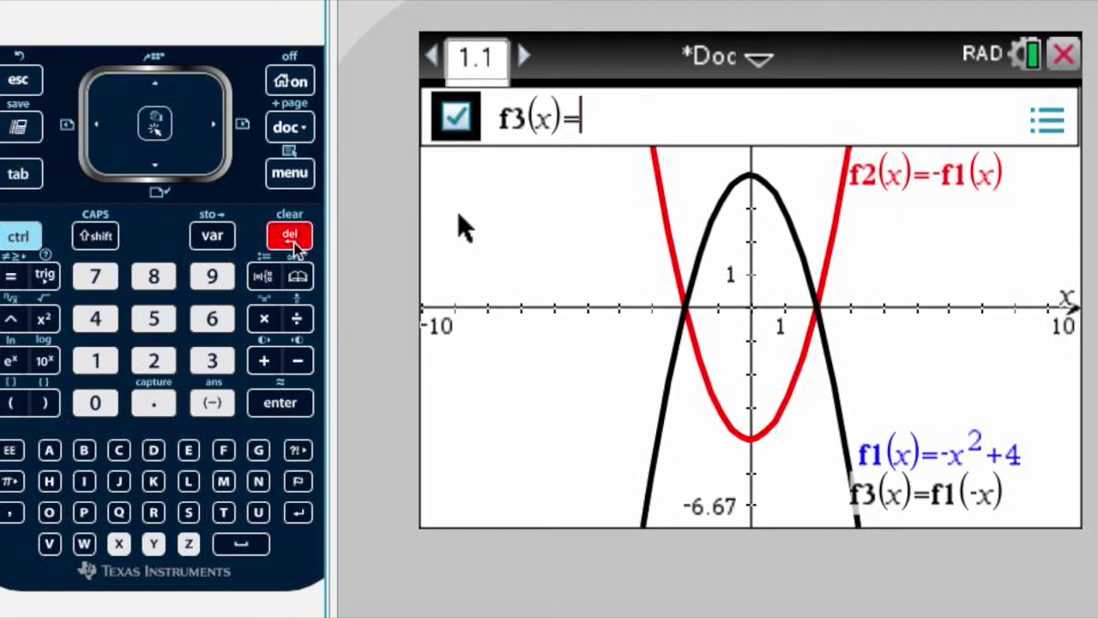
pyautogui.click(155, 86)
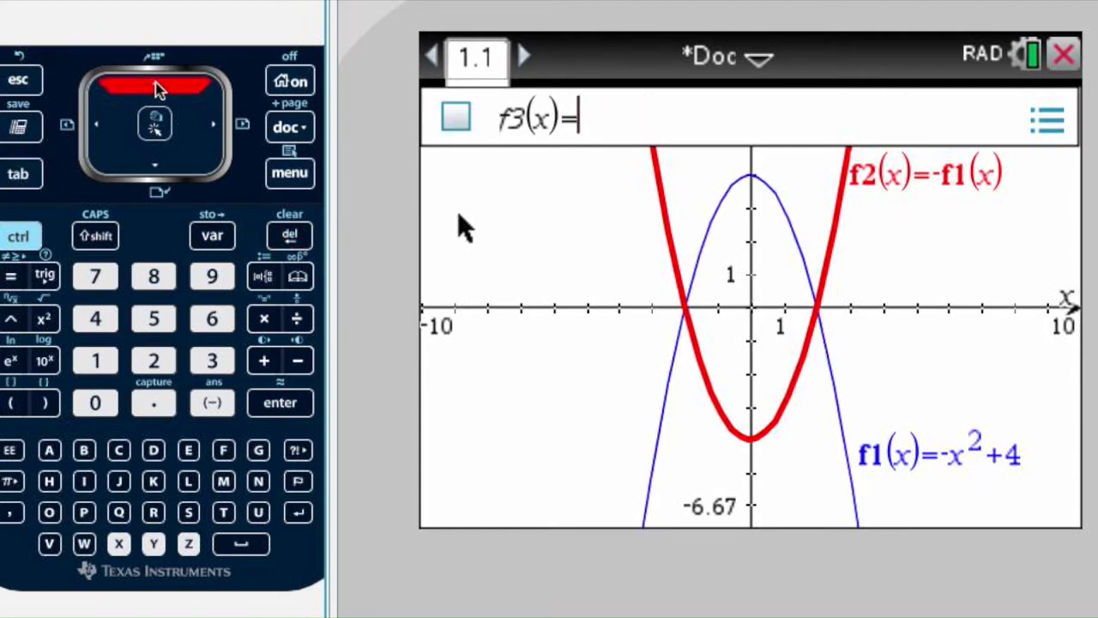
# - Clear the existing expression of f2 in the function entry line
pyautogui.click(290, 237)
pyautogui.click(290, 237)
pyautogui.click(290, 237)
pyautogui.click(290, 237)
pyautogui.click(290, 237)
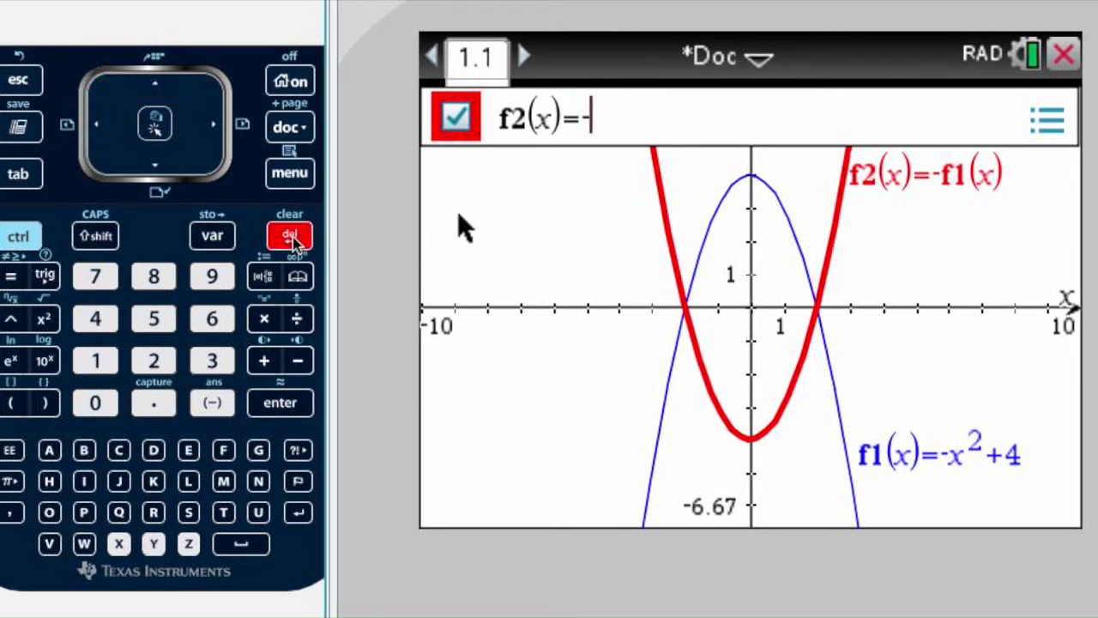
pyautogui.click(290, 237)
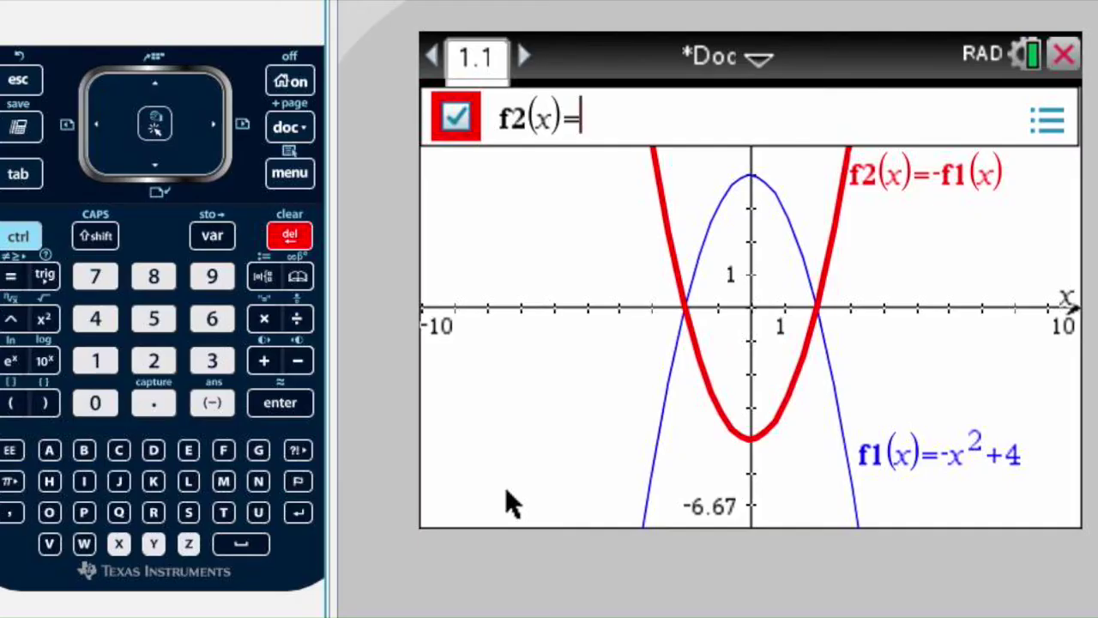
# - Begin the new f2 expression with the fraction 1/2, leaving the cursor after the fraction
pyautogui.click(18, 237)
pyautogui.click(296, 318)
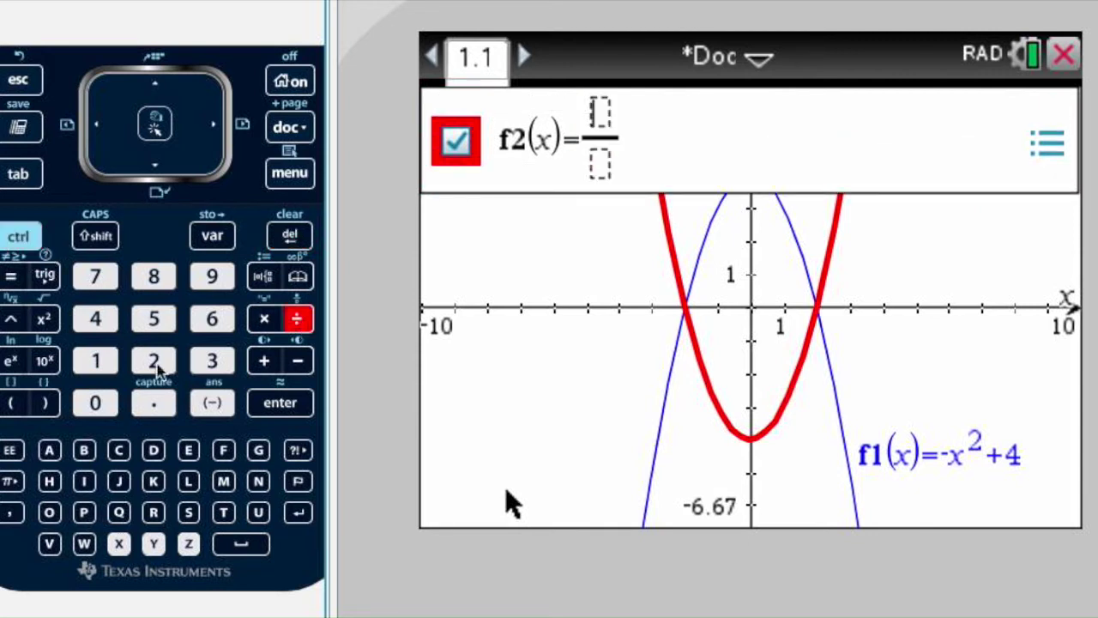
pyautogui.click(99, 350)
pyautogui.click(159, 167)
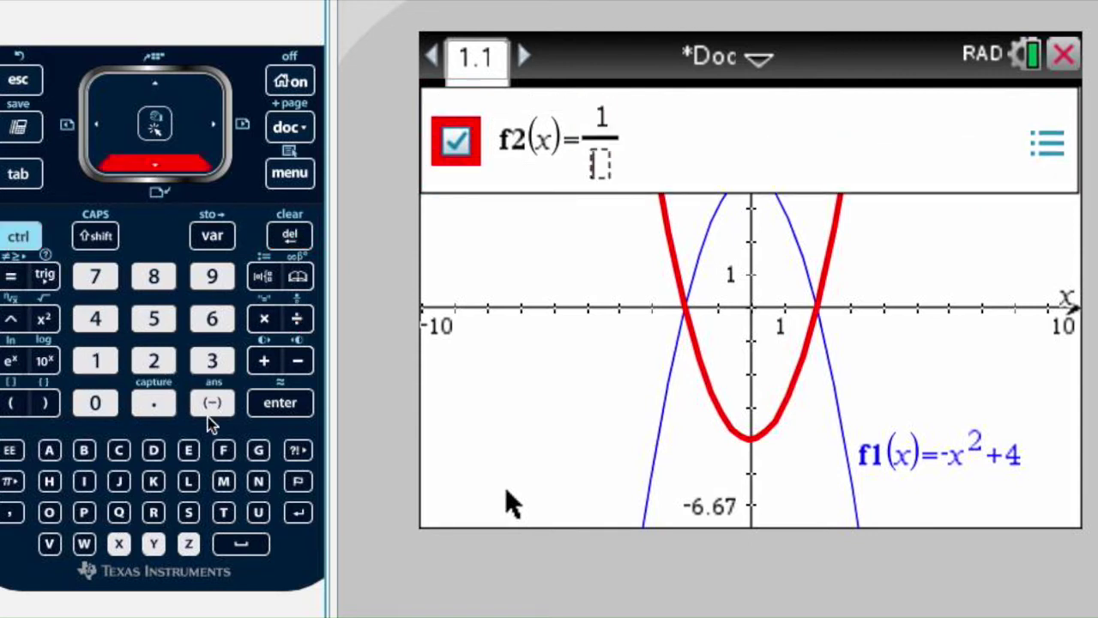
pyautogui.click(154, 364)
pyautogui.click(212, 124)
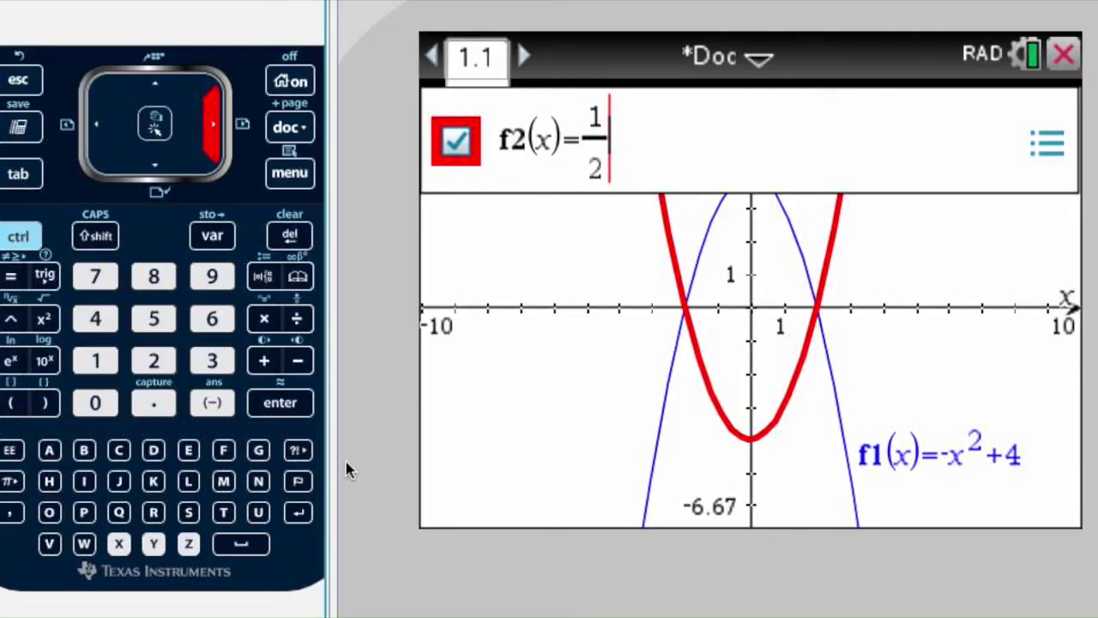
# - Complete the expression as f2(x) = 1/2 f1(x), graph it, and move its label clear of the f1 label
pyautogui.click(223, 451)
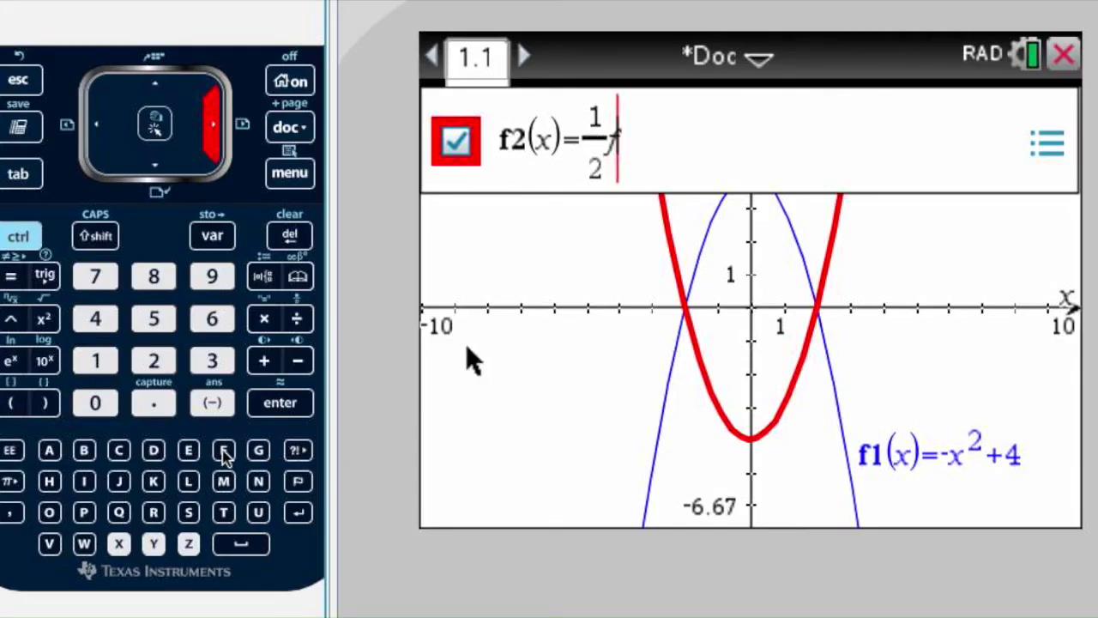
pyautogui.click(97, 362)
pyautogui.click(26, 405)
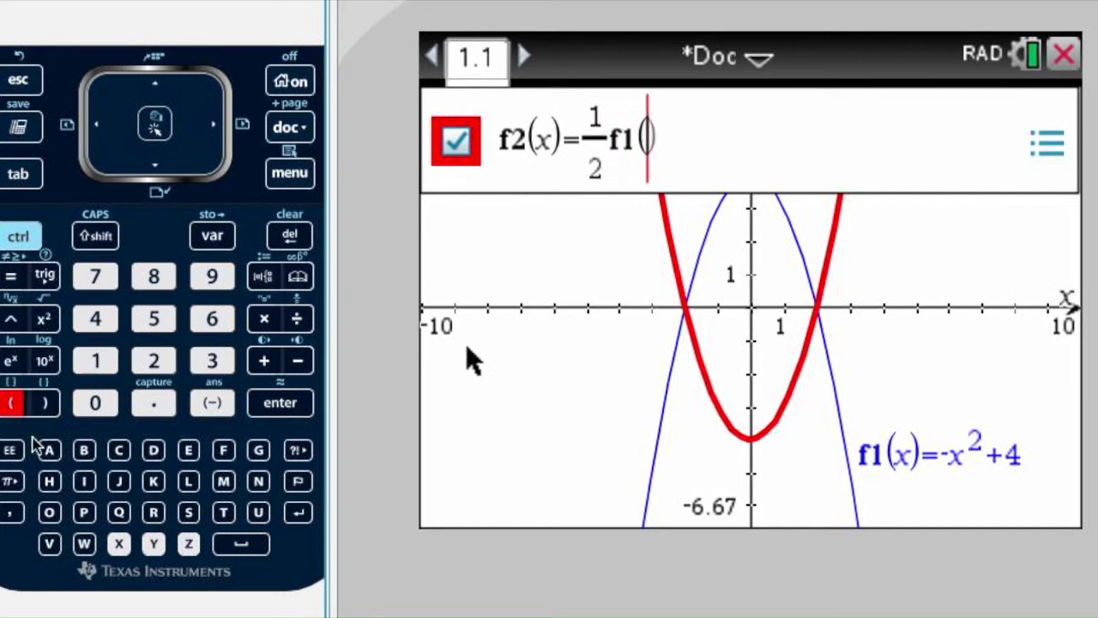
pyautogui.click(119, 543)
pyautogui.click(53, 405)
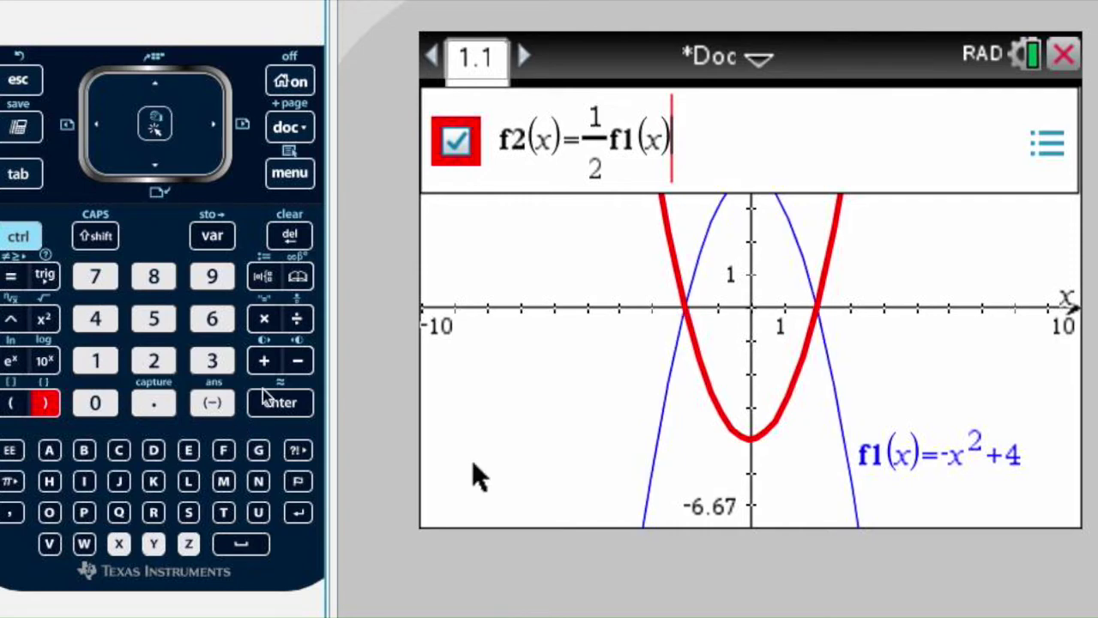
pyautogui.click(280, 404)
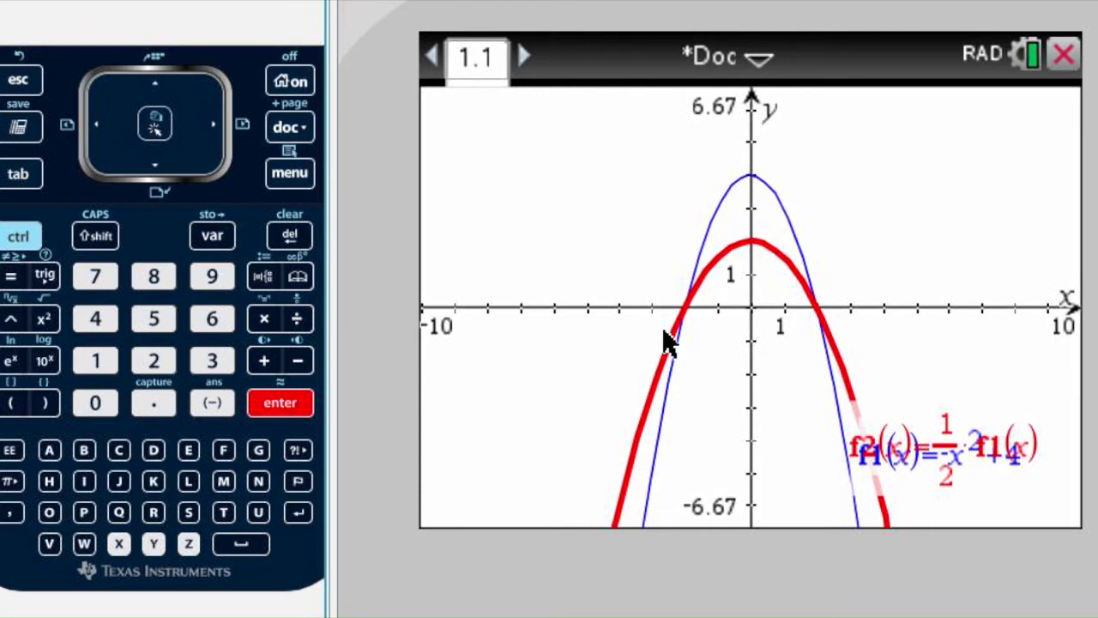
pyautogui.moveTo(951, 441); pyautogui.dragTo(918, 262)
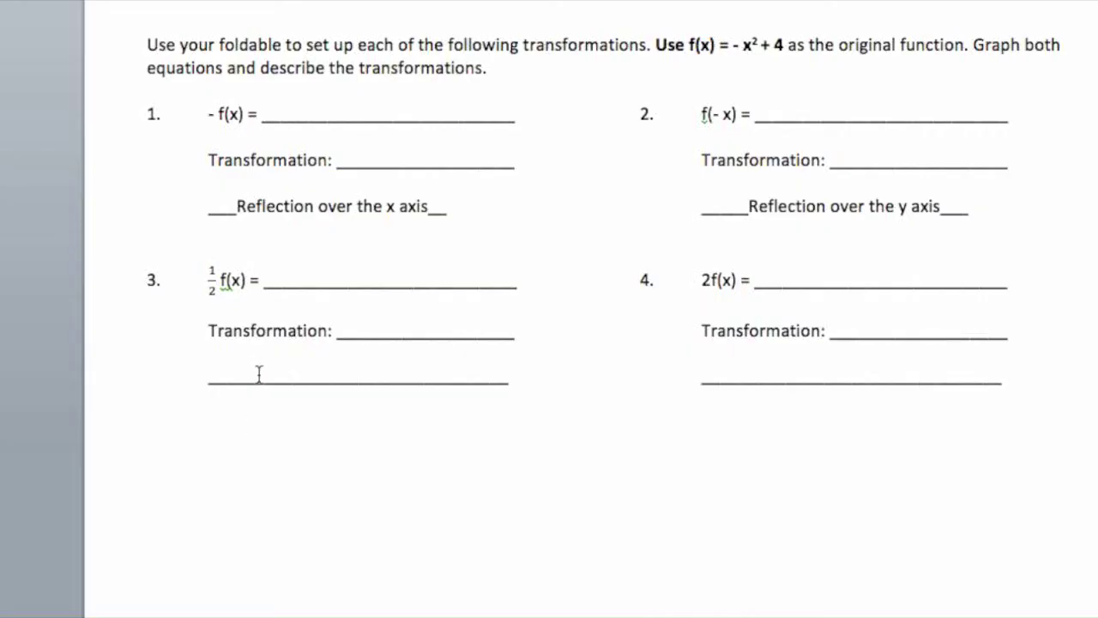
# - In the worksheet, write "Wider" on the answer line of problem 3 and realign problem 4's answer line with its column
pyautogui.tripleClick(466, 392)
pyautogui.click(401, 378)
pyautogui.moveTo(290, 380); pyautogui.dragTo(433, 381)
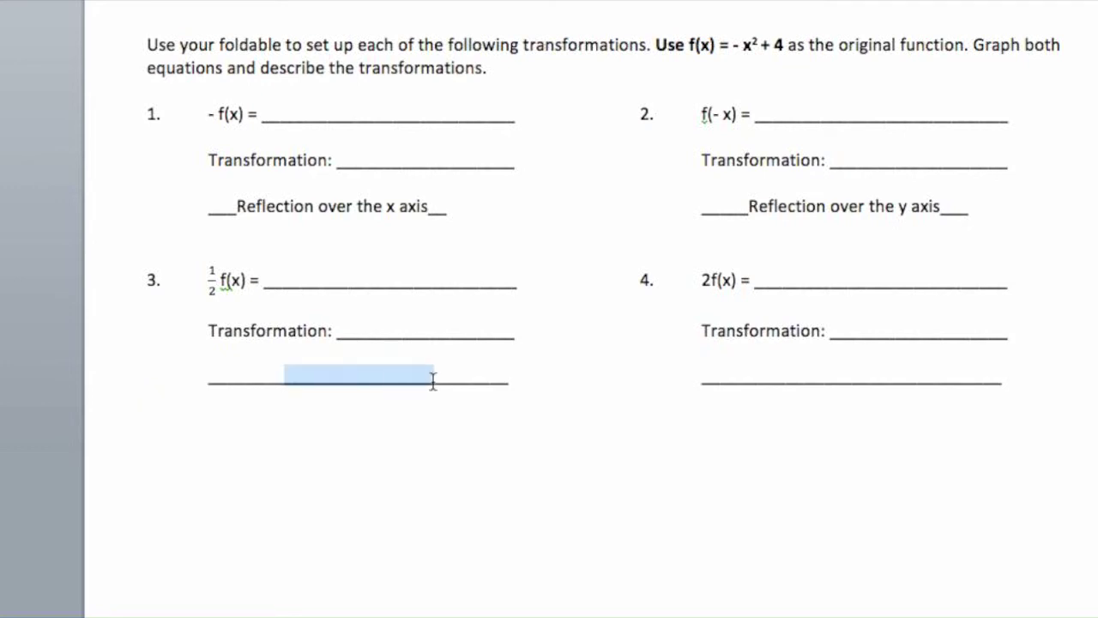
pyautogui.write('Wider')
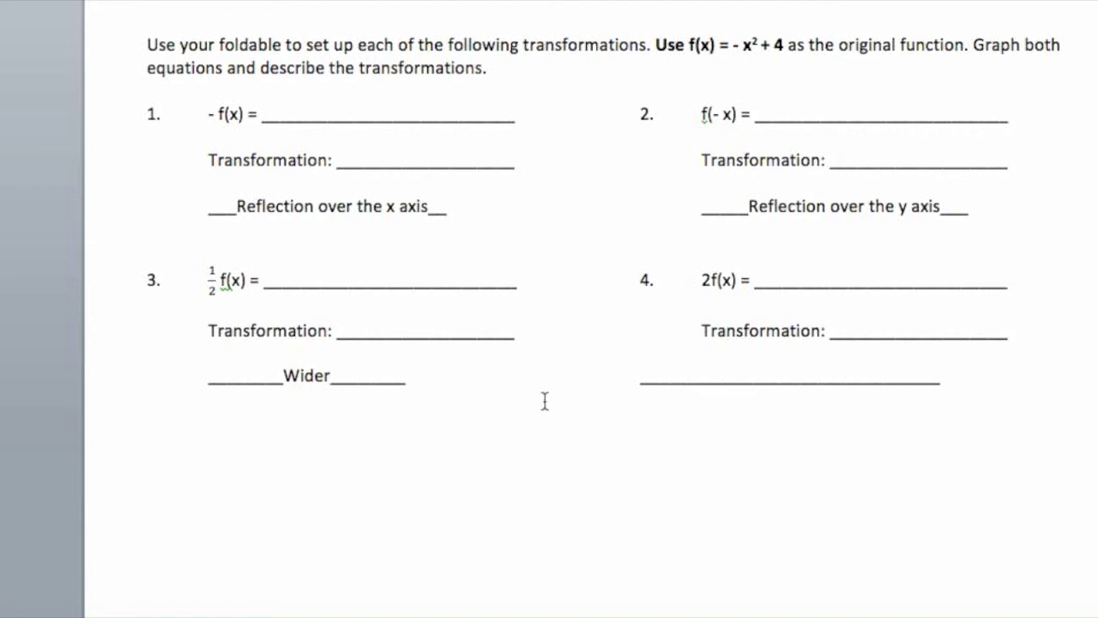
pyautogui.click(506, 371)
pyautogui.press('Tab')
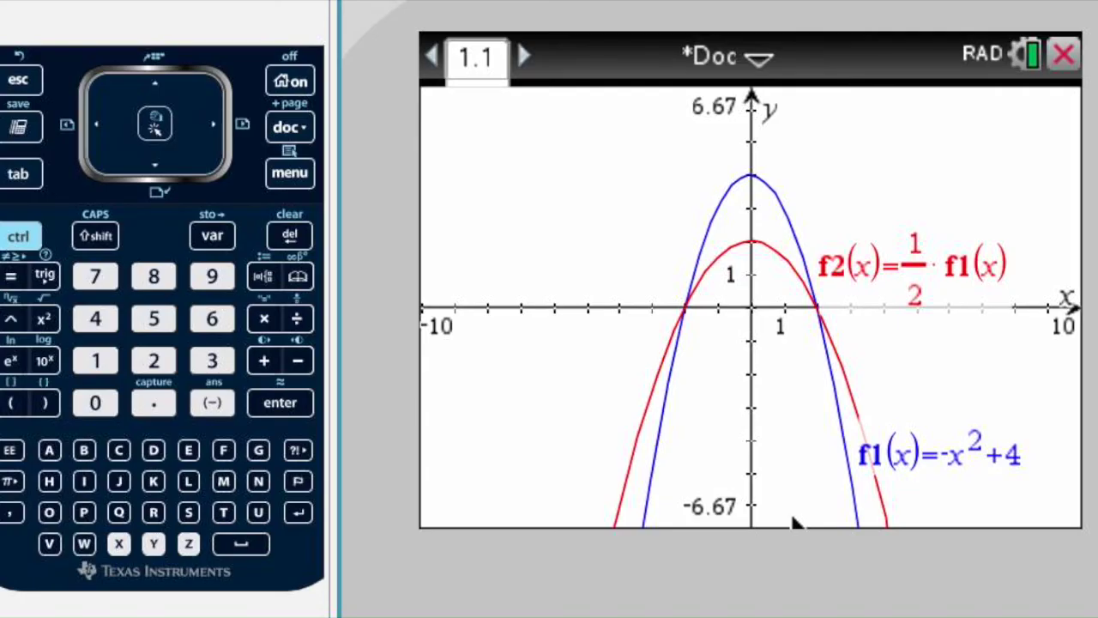
# - Back in the calculator emulator, replace the 1/2 factor in f2 with 2 and graph f2(x) = 2f1(x)
pyautogui.click(28, 181)
pyautogui.click(154, 86)
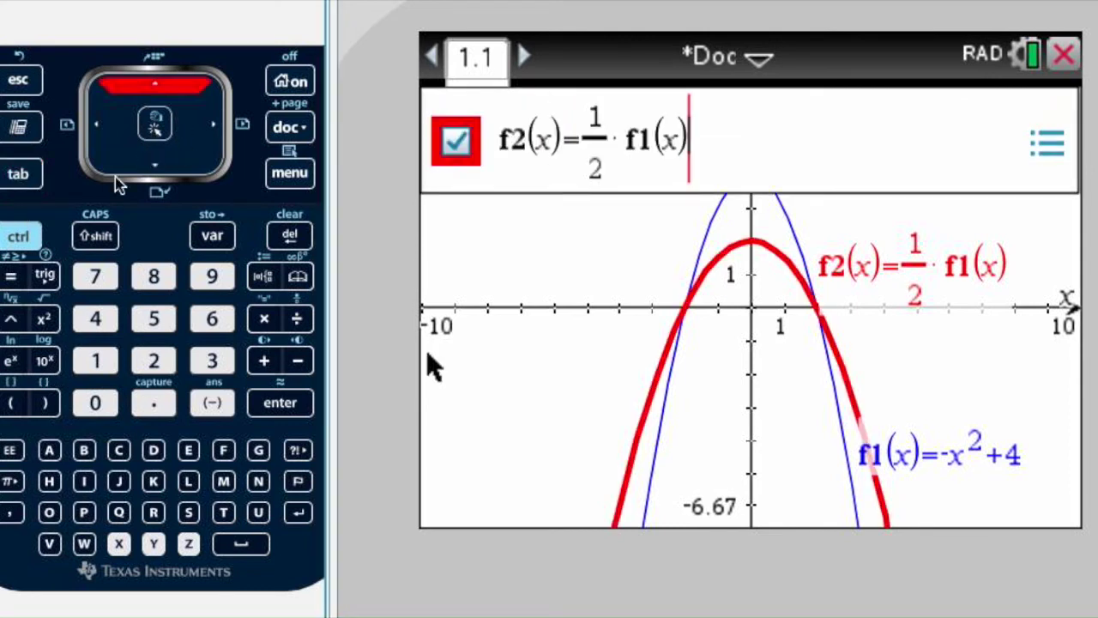
pyautogui.click(99, 130)
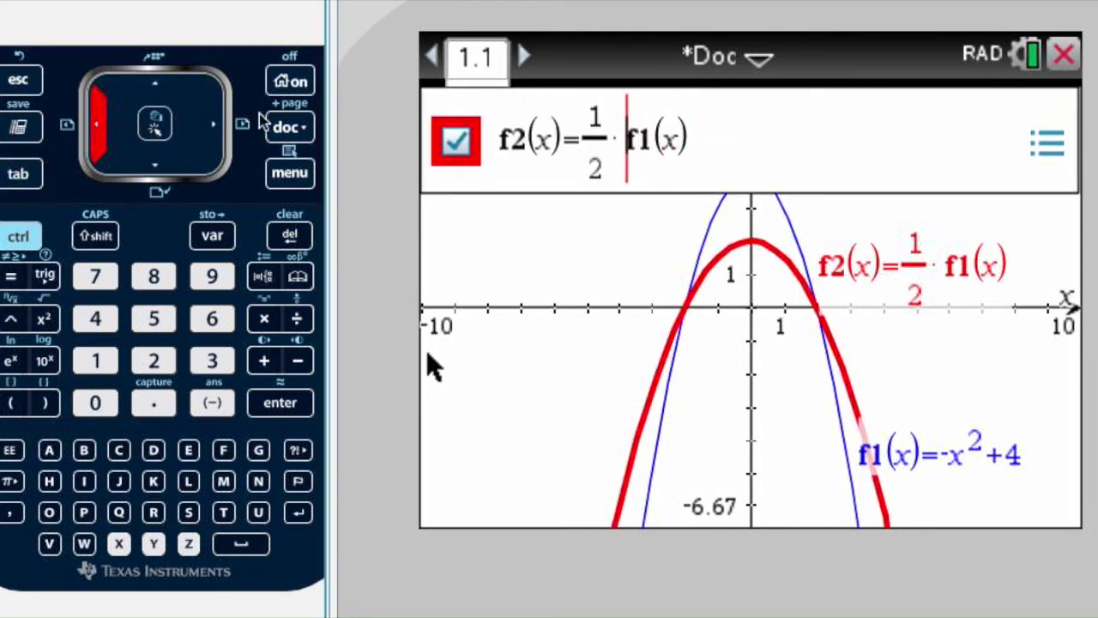
pyautogui.click(290, 239)
pyautogui.click(290, 238)
pyautogui.click(290, 238)
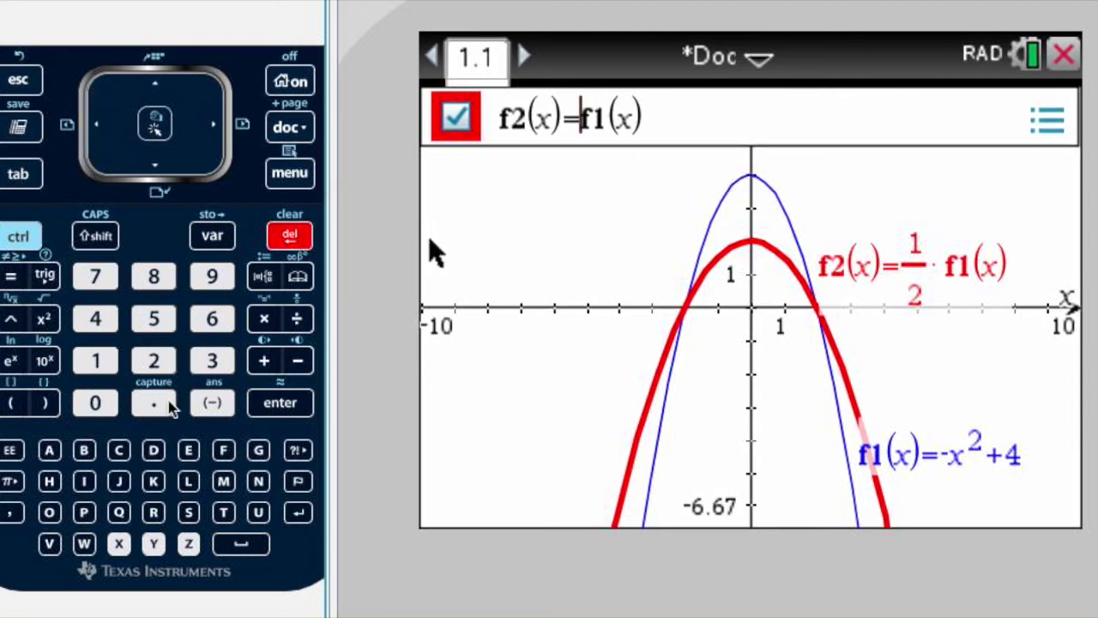
pyautogui.click(154, 361)
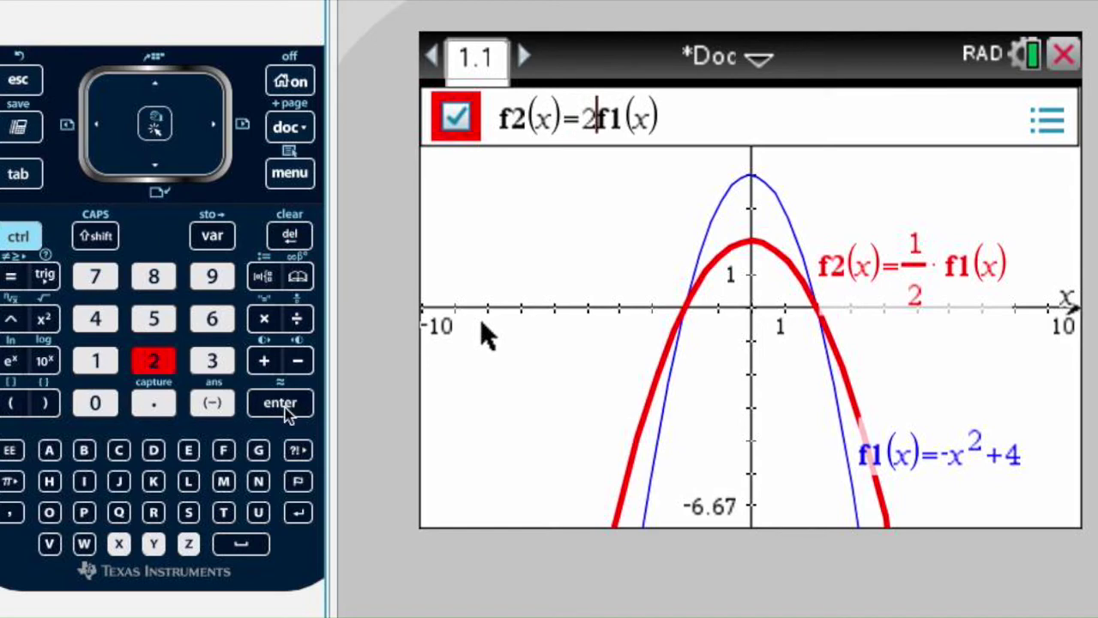
pyautogui.click(284, 404)
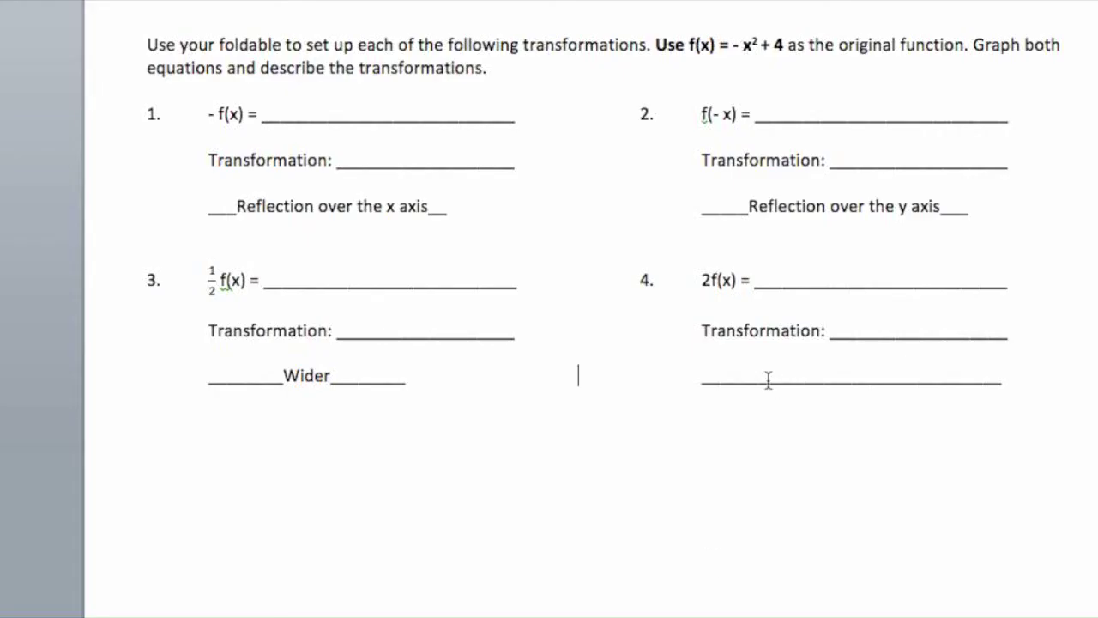
# - In the worksheet, replace the middle of problem 4's blank answer line with an answer starting with "N", followed by underscores
pyautogui.moveTo(769, 380); pyautogui.dragTo(945, 381)
pyautogui.write('N_______')
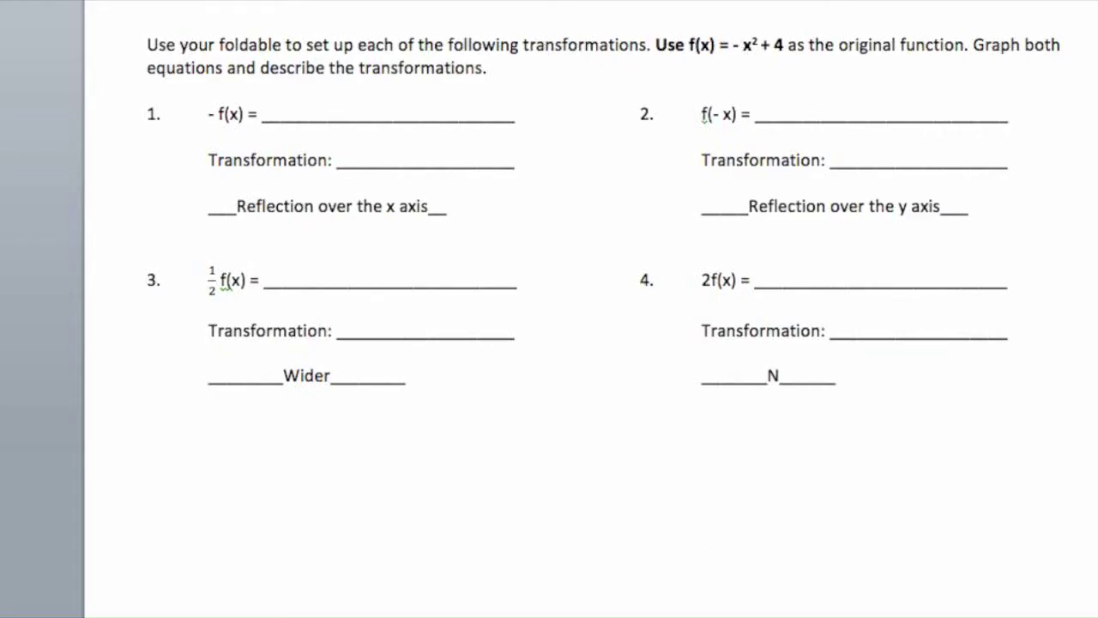
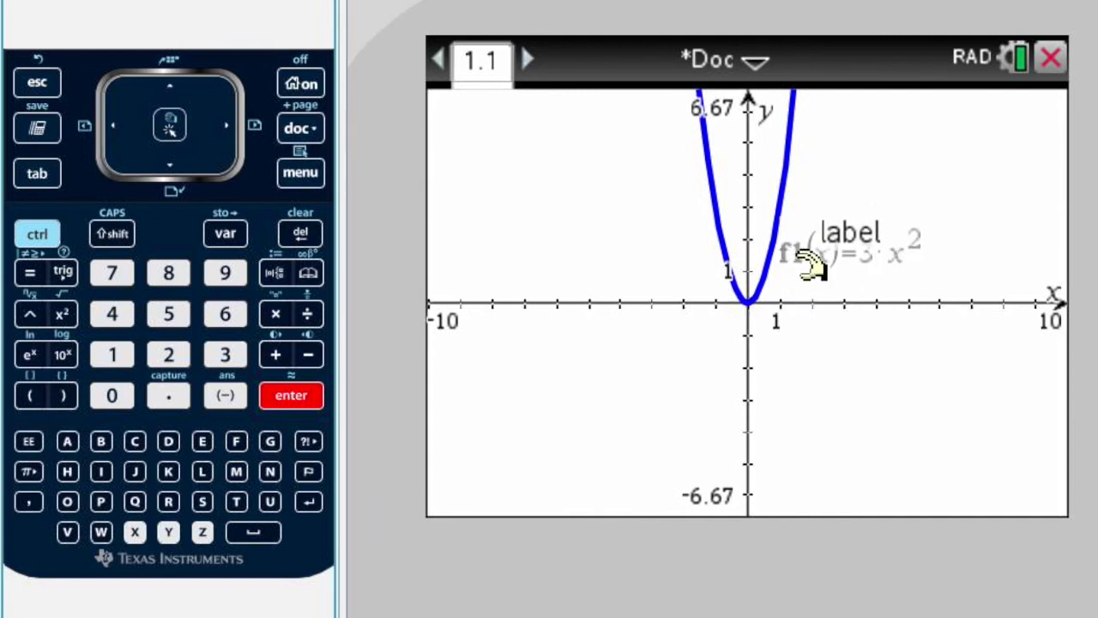
# - In the calculator emulator, graph f2(x) = f1(x-3) and move the f1 label to the left of its parabola
pyautogui.click(41, 184)
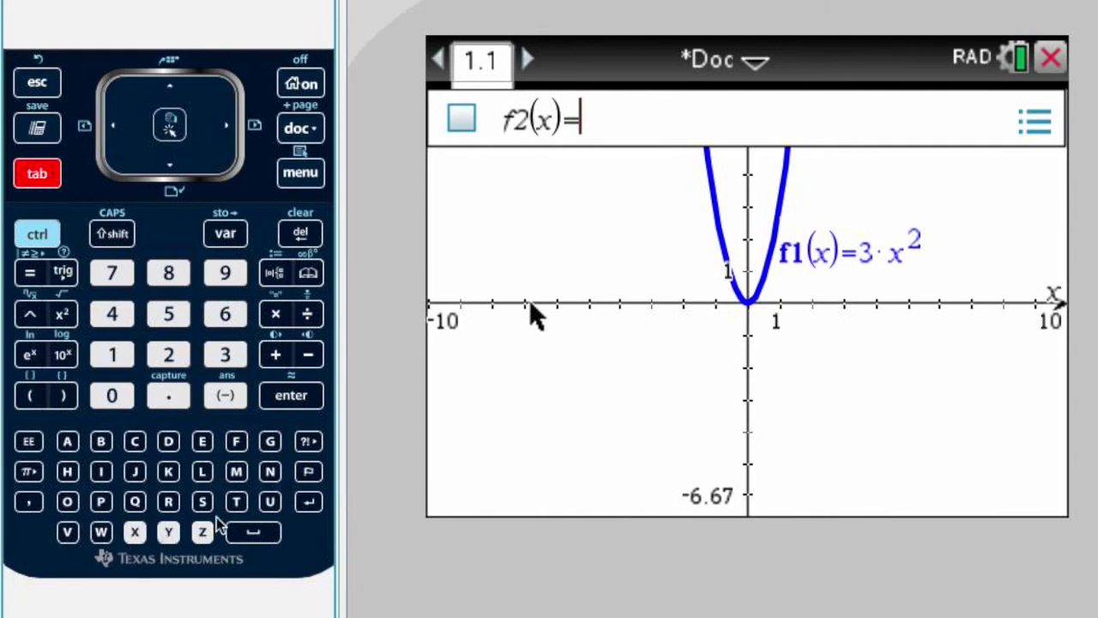
pyautogui.click(236, 446)
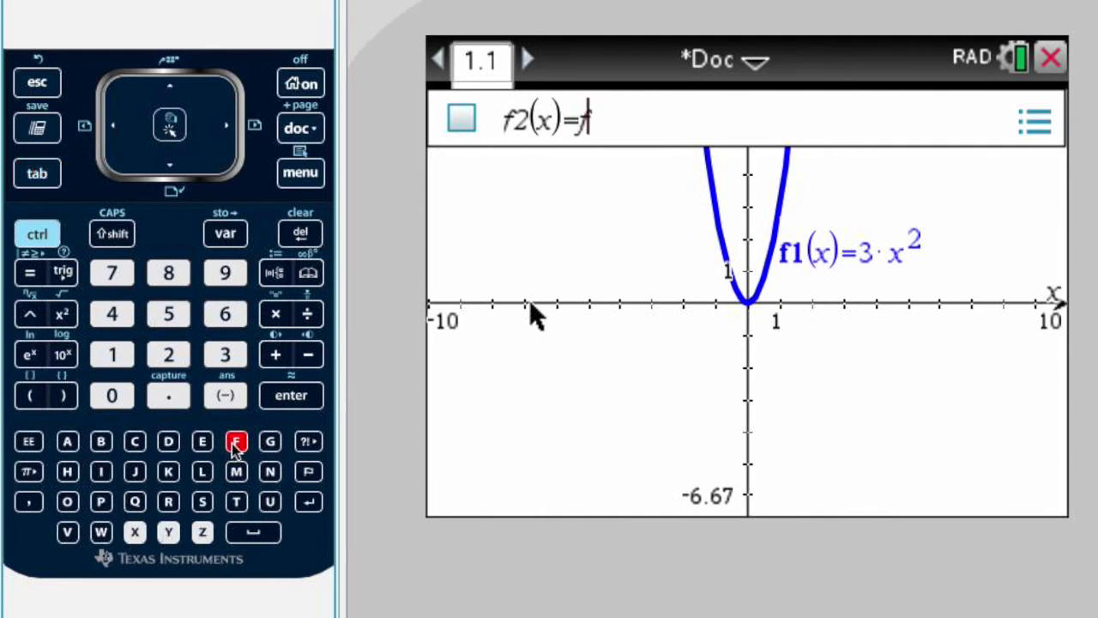
pyautogui.click(120, 356)
pyautogui.click(39, 397)
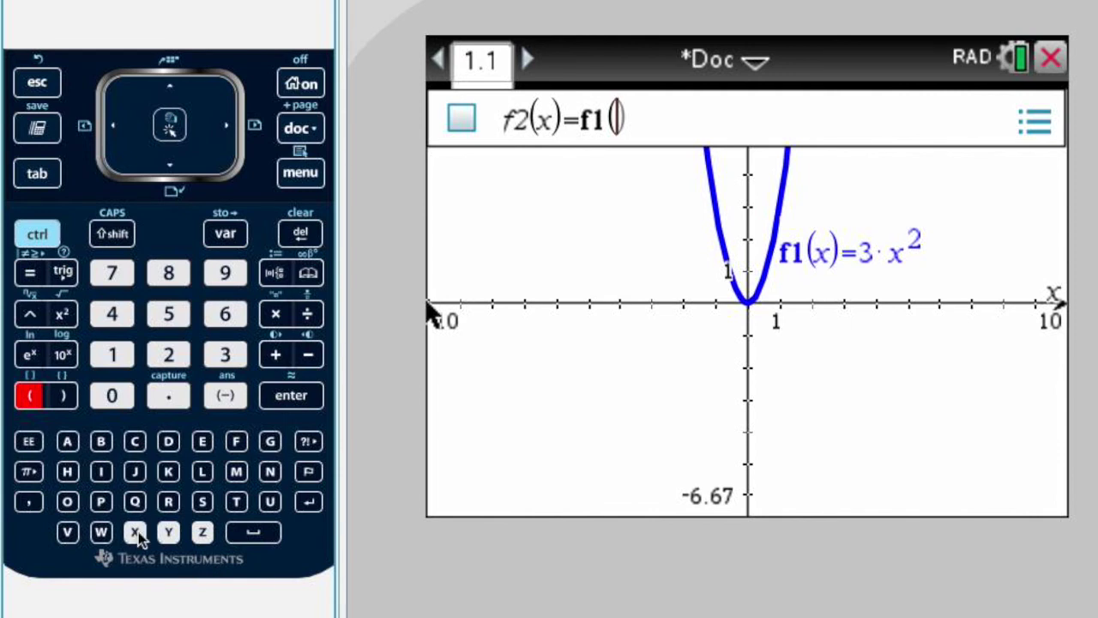
pyautogui.click(135, 533)
pyautogui.click(307, 355)
pyautogui.click(224, 354)
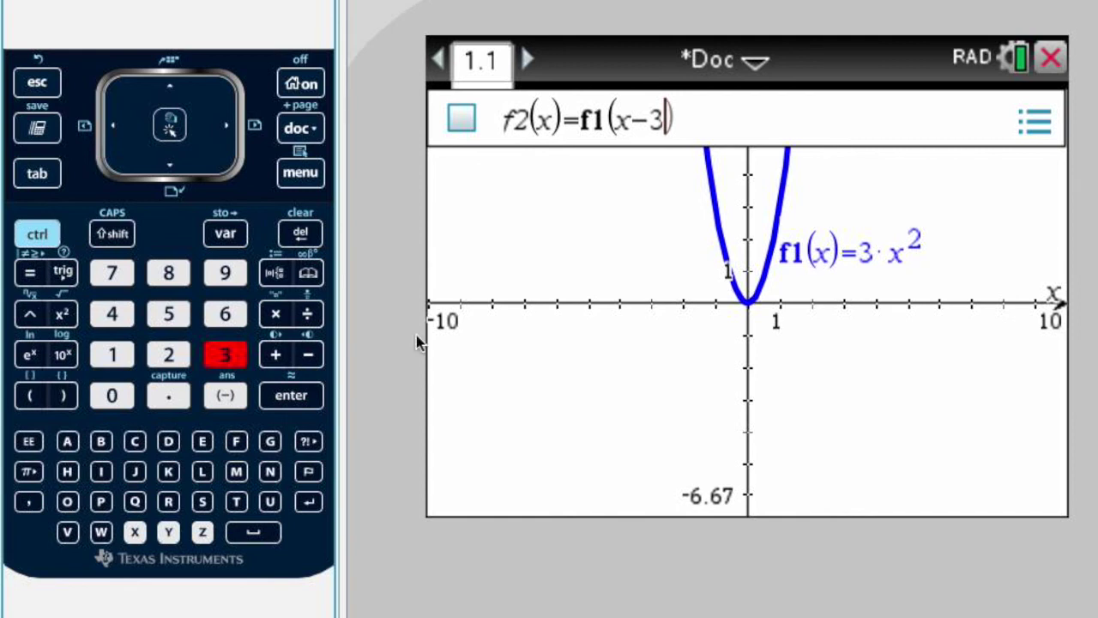
pyautogui.press('Return')
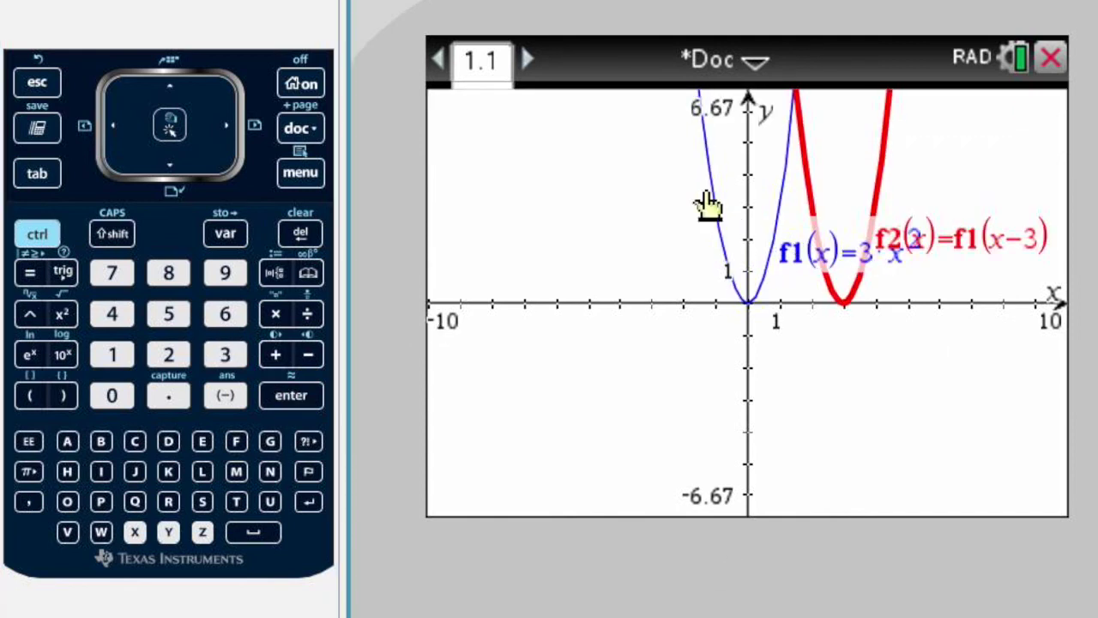
pyautogui.moveTo(826, 247); pyautogui.dragTo(645, 190)
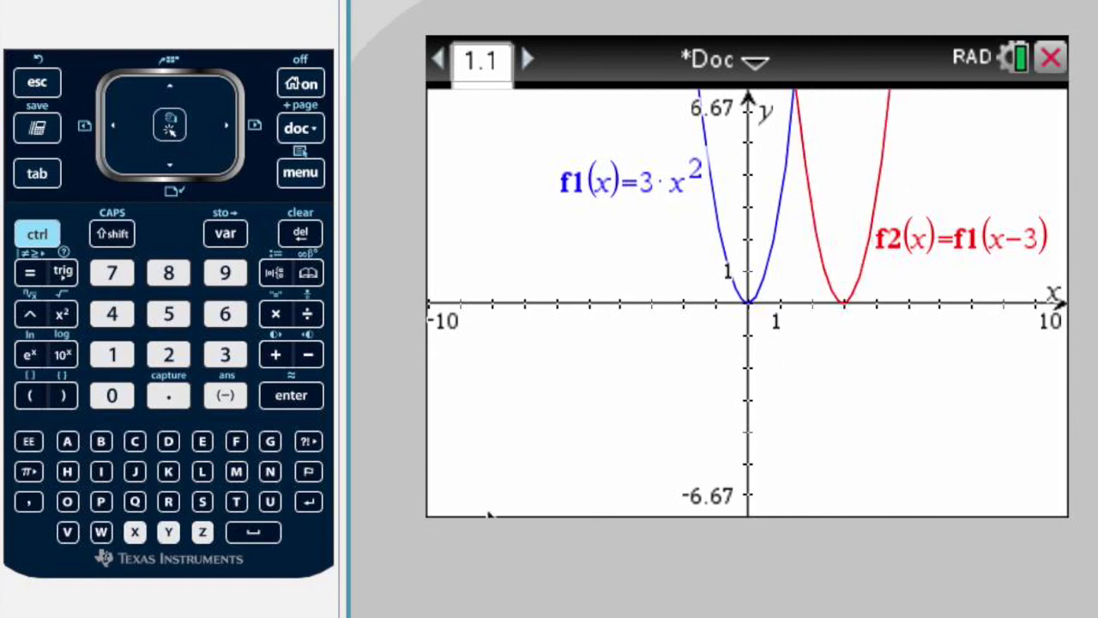
# - Graph the third function as f3(x) = 3x² - 9x + 9
pyautogui.press('Tab')
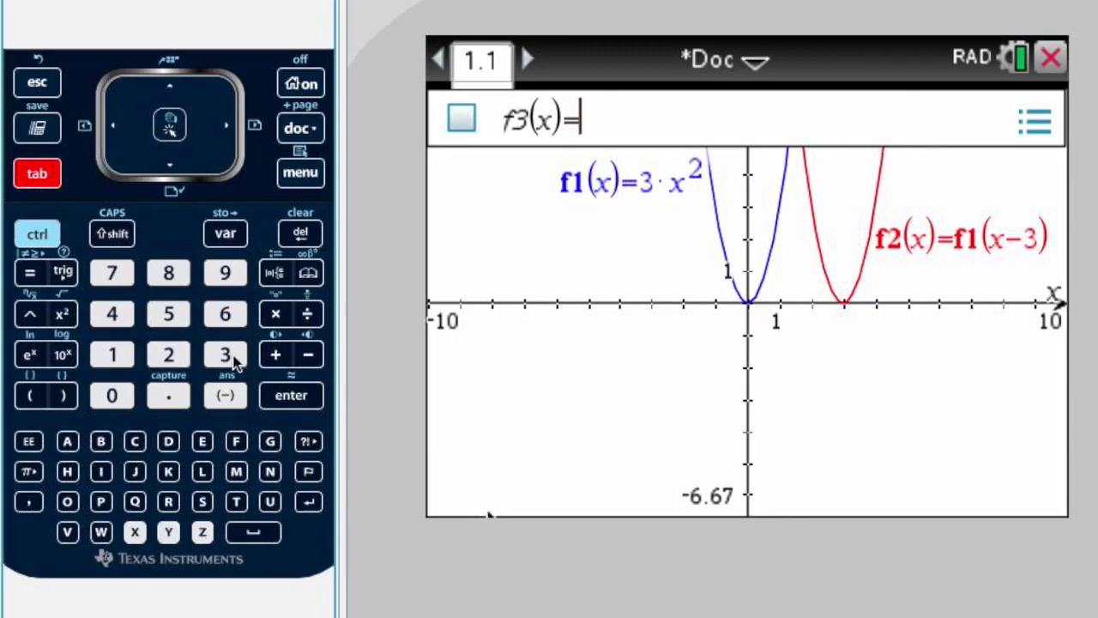
pyautogui.click(226, 353)
pyautogui.click(135, 532)
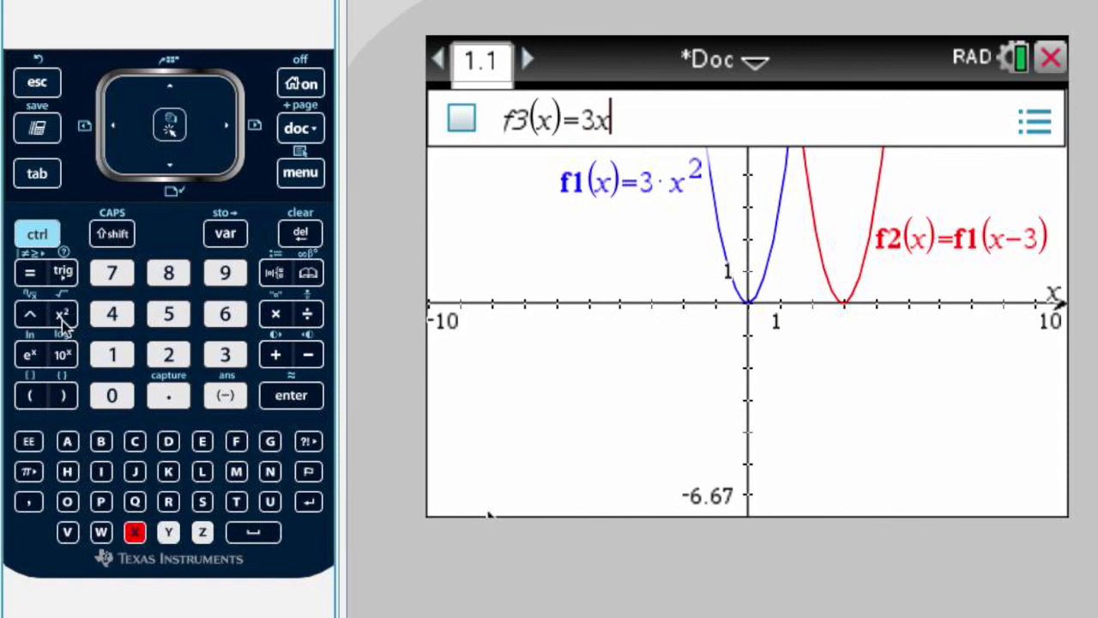
pyautogui.click(63, 315)
pyautogui.click(308, 355)
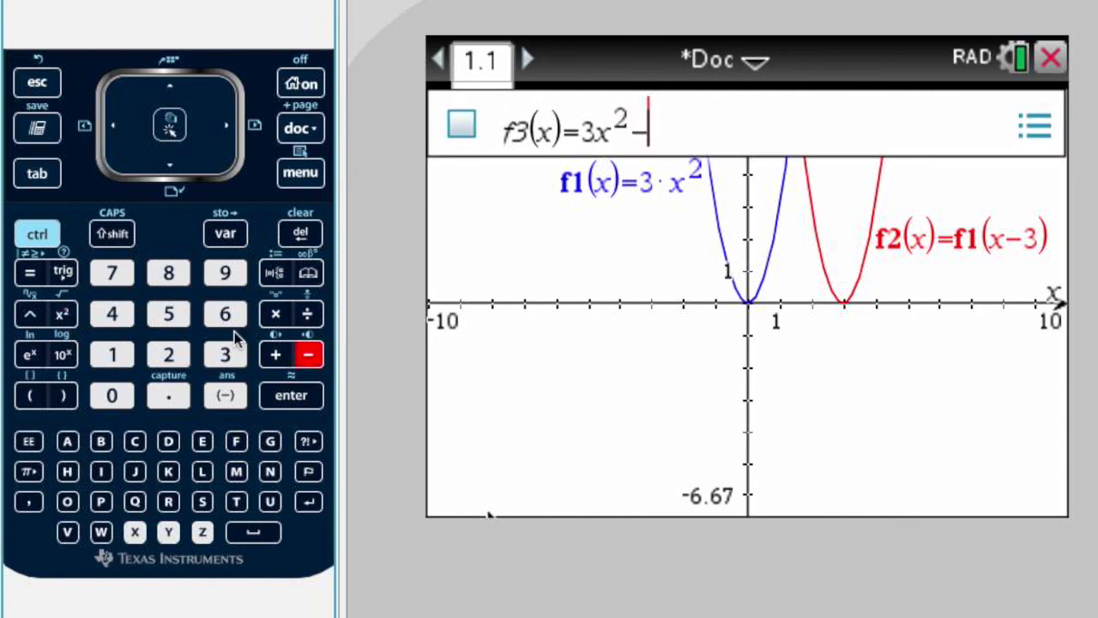
pyautogui.click(222, 275)
pyautogui.click(134, 533)
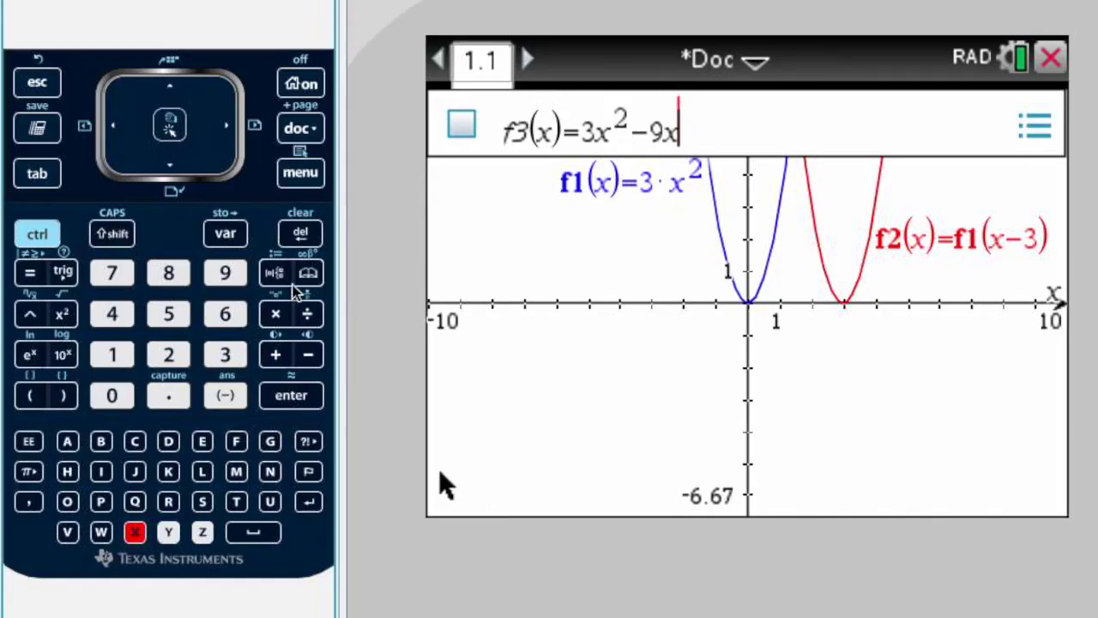
pyautogui.click(274, 354)
pyautogui.click(225, 273)
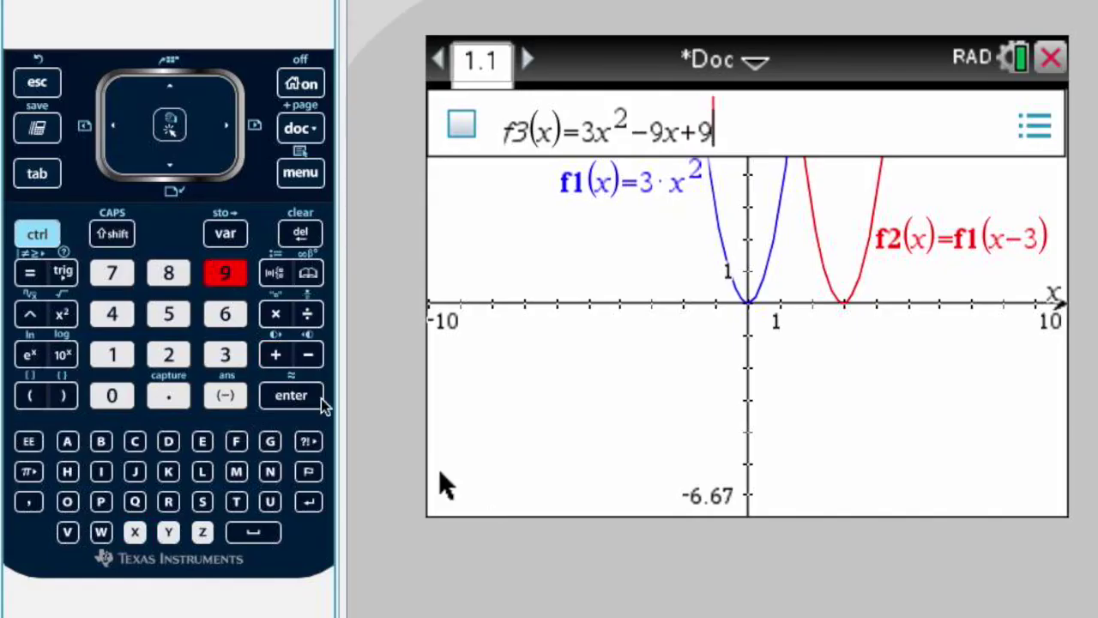
pyautogui.click(302, 398)
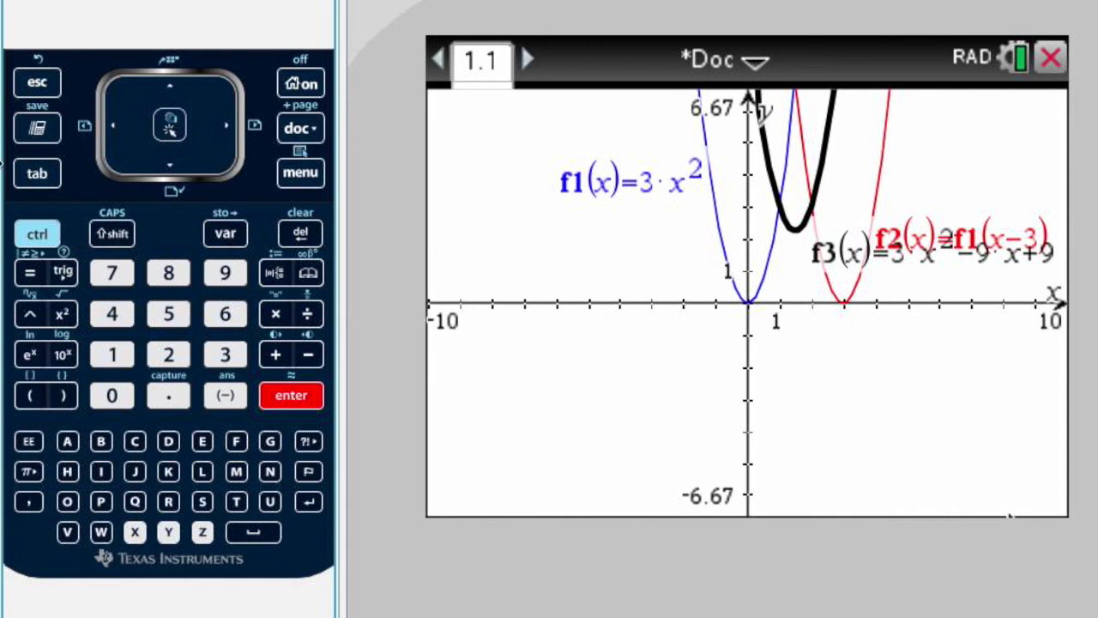
# - Reopen the f3 equation for editing and change the coefficient of its x term to 18
pyautogui.click(37, 176)
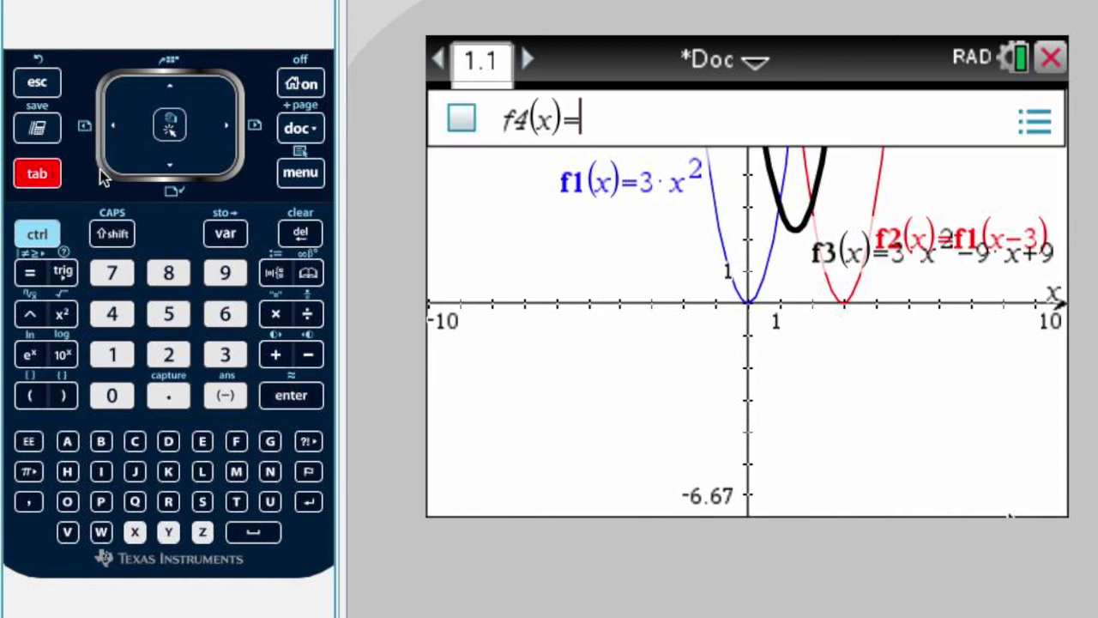
pyautogui.click(180, 90)
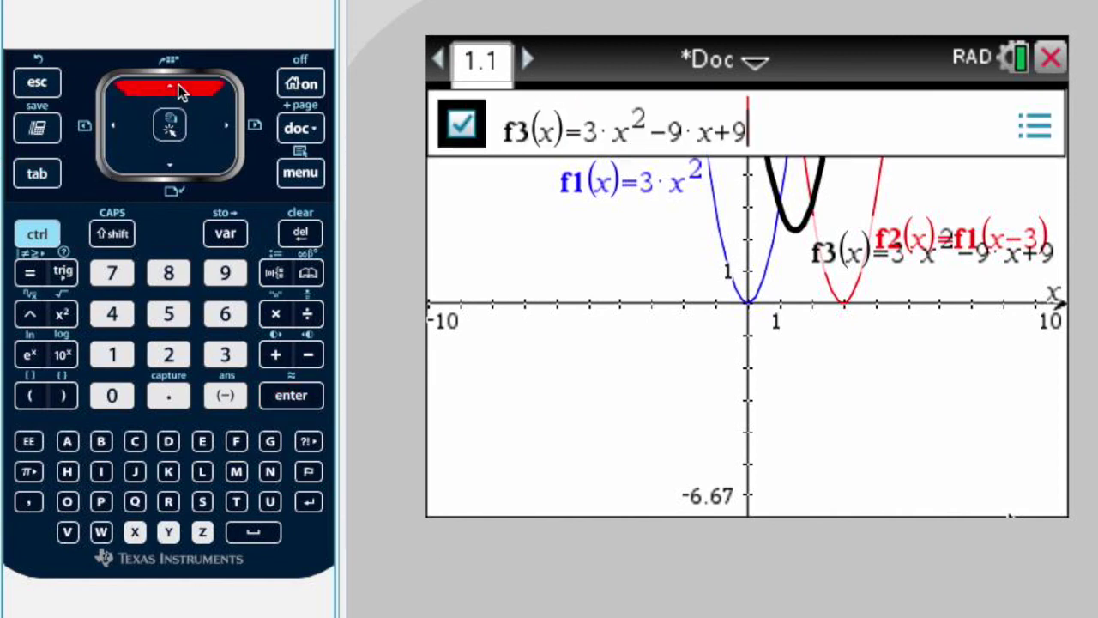
pyautogui.click(116, 137)
pyautogui.click(115, 133)
pyautogui.click(115, 133)
pyautogui.click(115, 133)
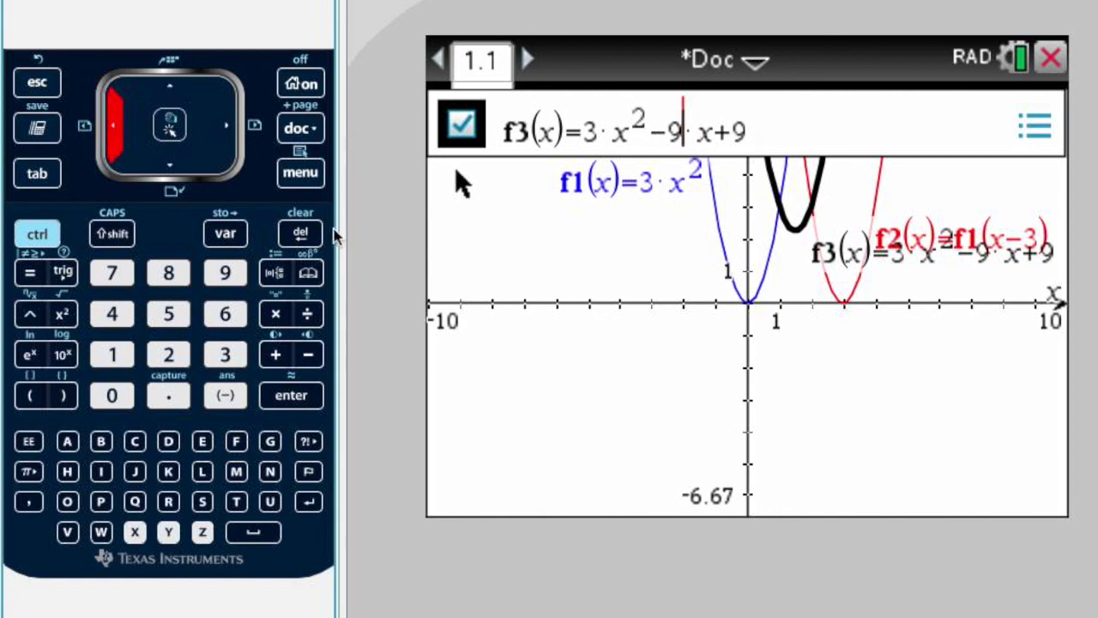
pyautogui.click(307, 232)
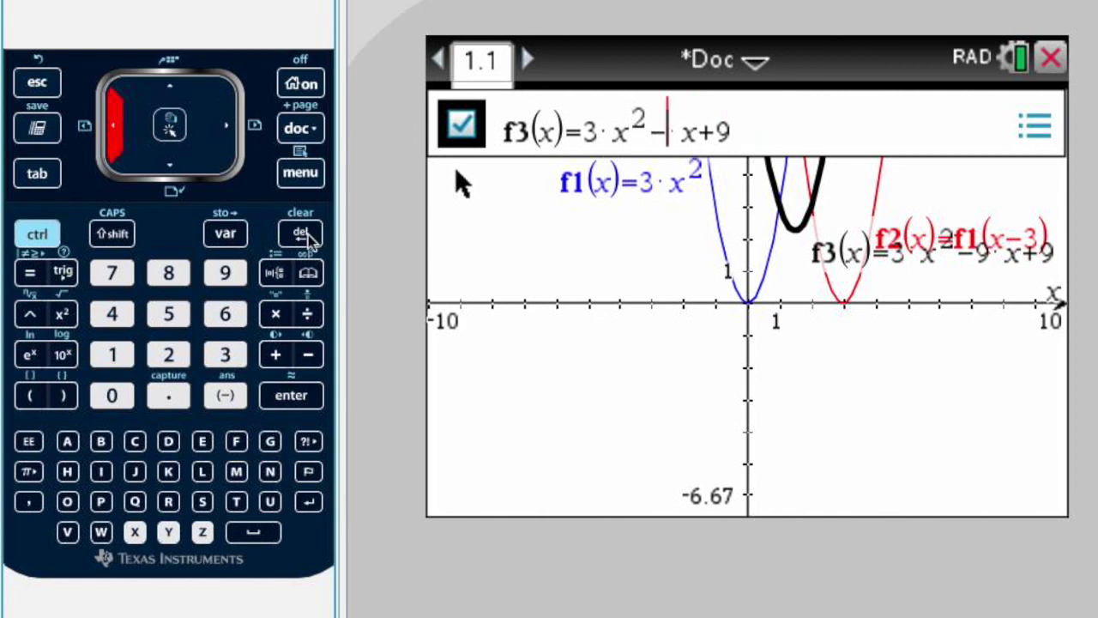
pyautogui.click(119, 357)
pyautogui.click(171, 273)
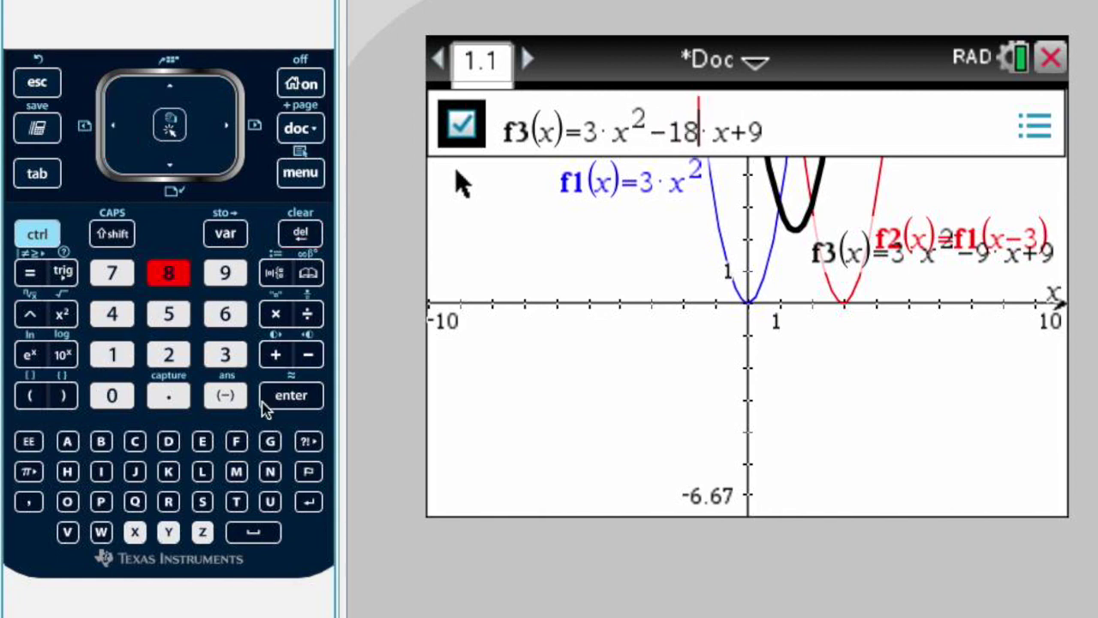
# - Replace the +9 at the end of f3 with -27 and graph f3(x) = 3x² - 18x - 27
pyautogui.click(762, 131)
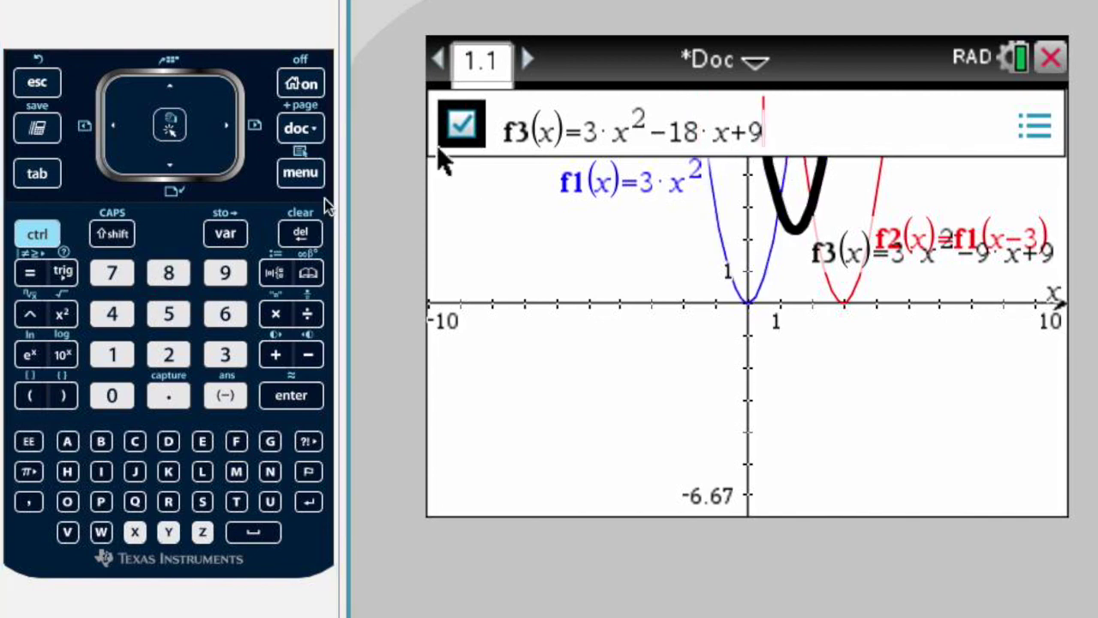
pyautogui.click(304, 234)
pyautogui.click(304, 233)
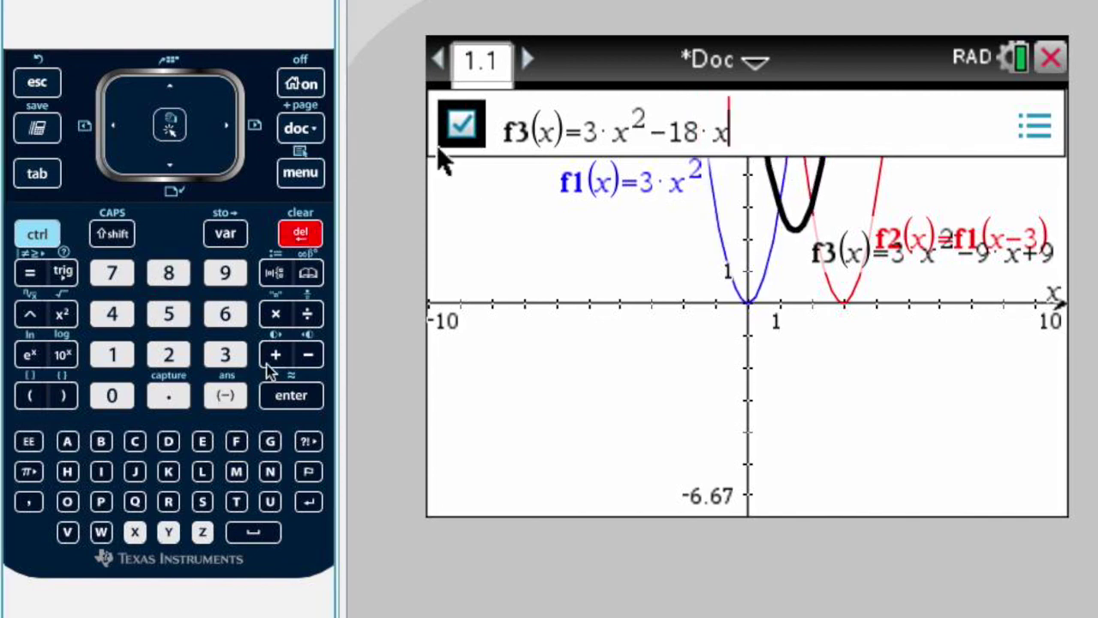
pyautogui.click(307, 354)
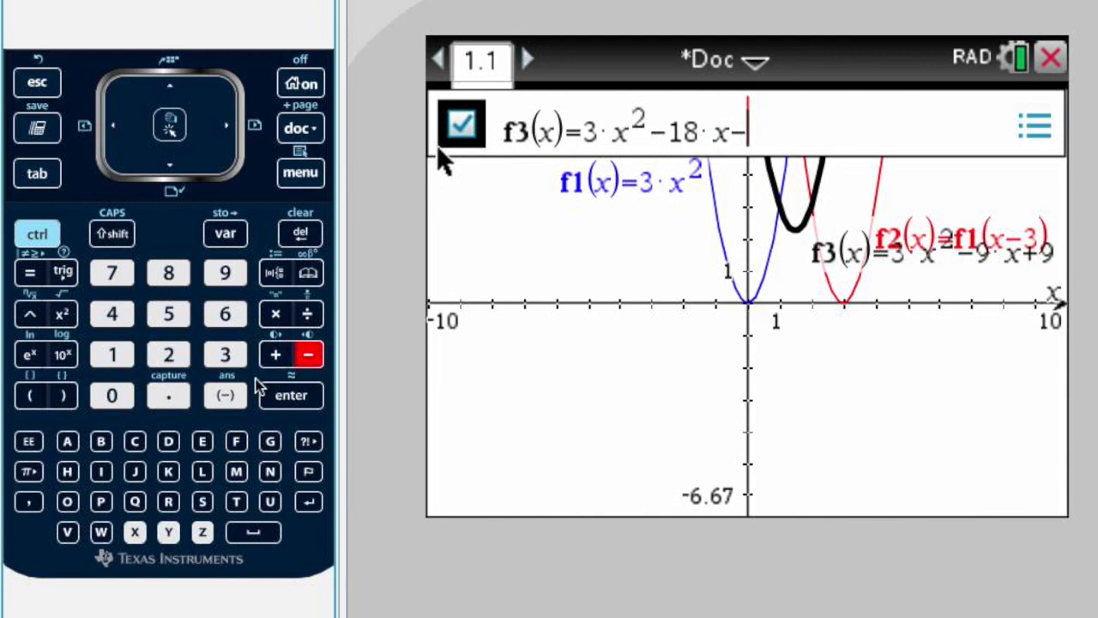
pyautogui.click(168, 354)
pyautogui.click(112, 273)
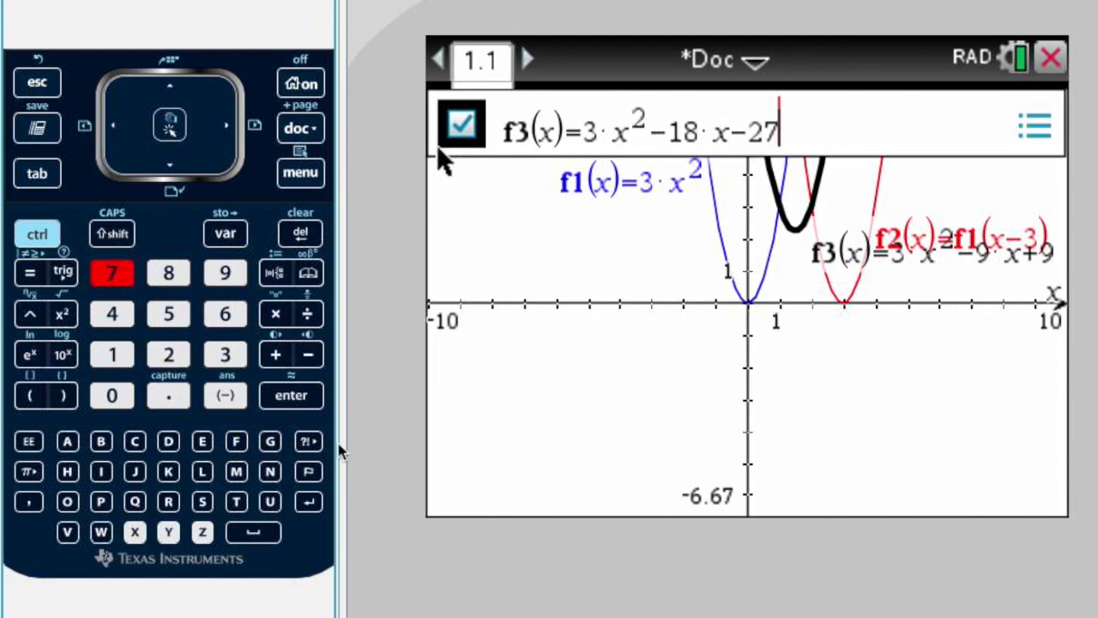
pyautogui.click(291, 395)
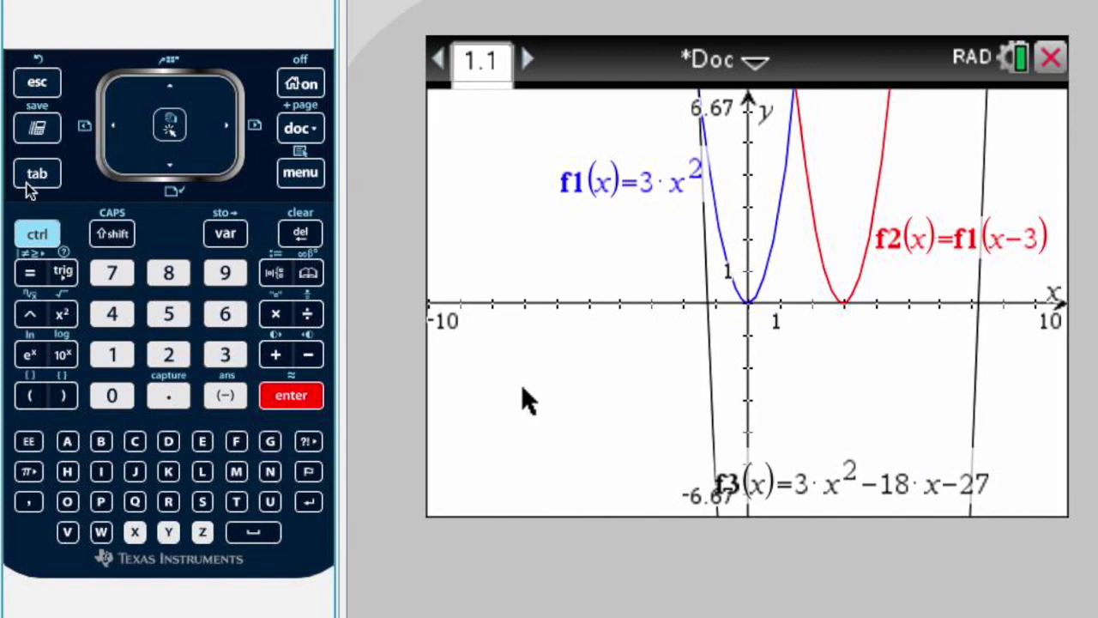
# - Change the sign before 27 to plus, graph f3(x) = 3x² - 18x + 27, and move the f3 label below the x-axis
pyautogui.click(31, 180)
pyautogui.click(172, 87)
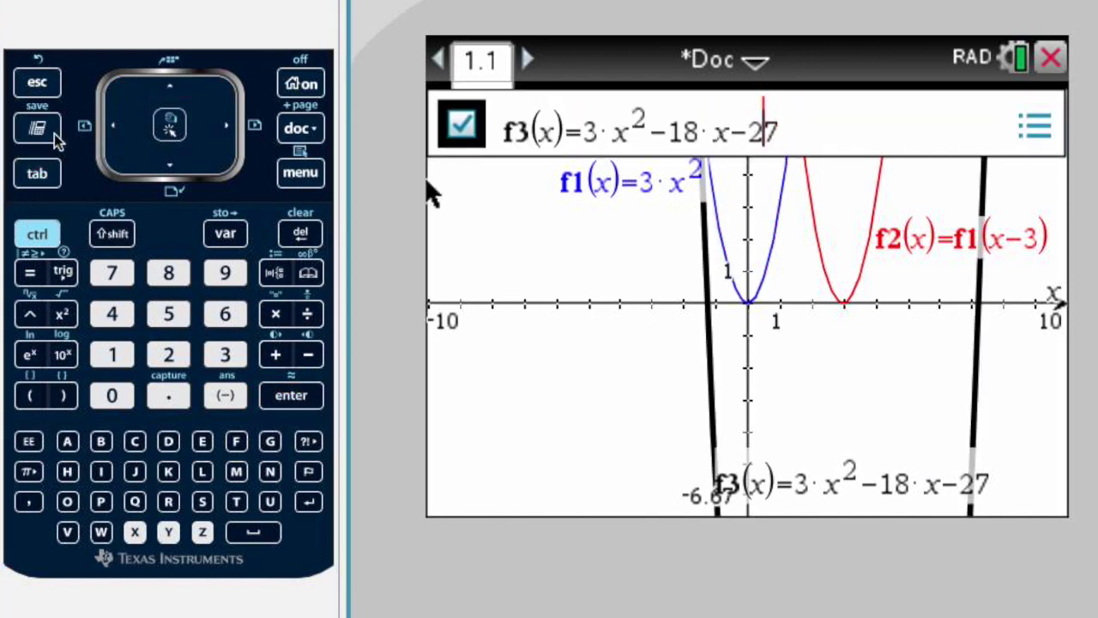
pyautogui.click(112, 127)
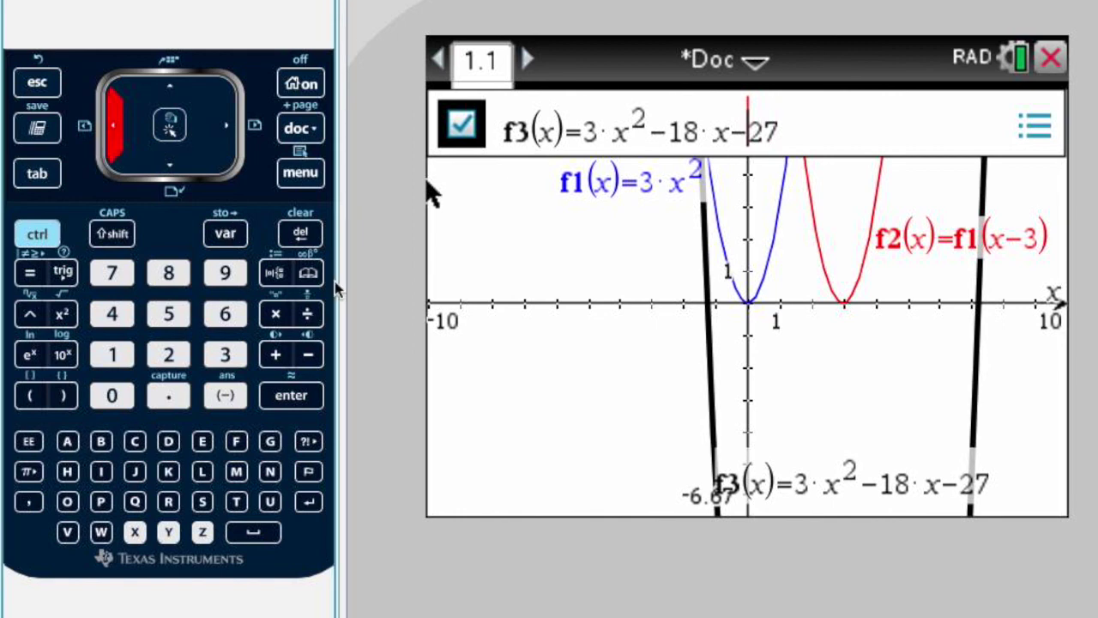
pyautogui.click(309, 239)
pyautogui.click(273, 358)
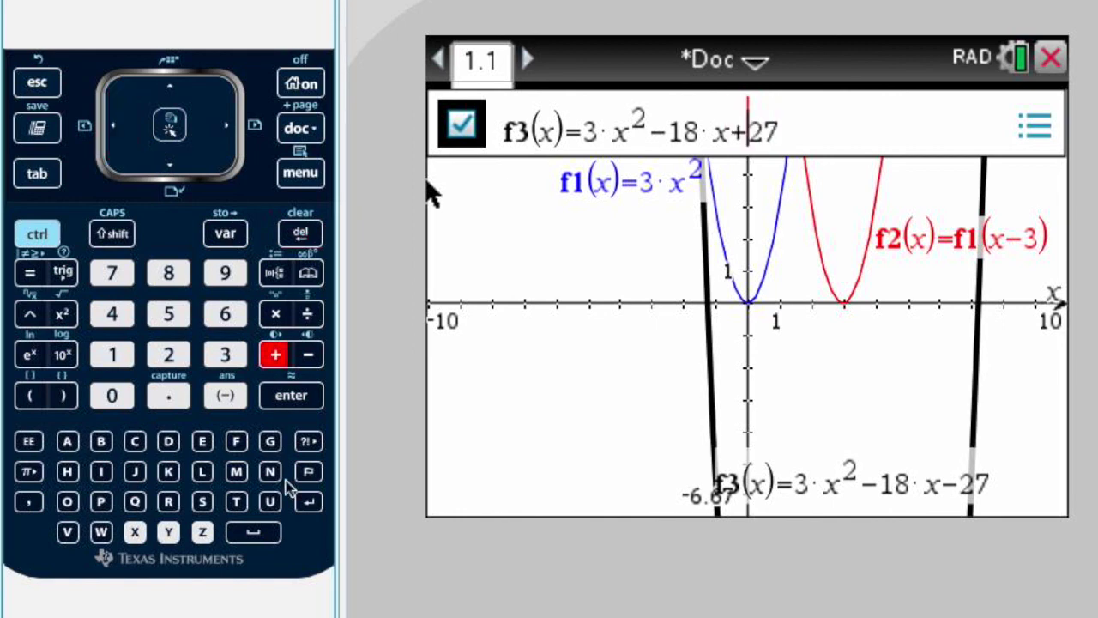
pyautogui.click(308, 397)
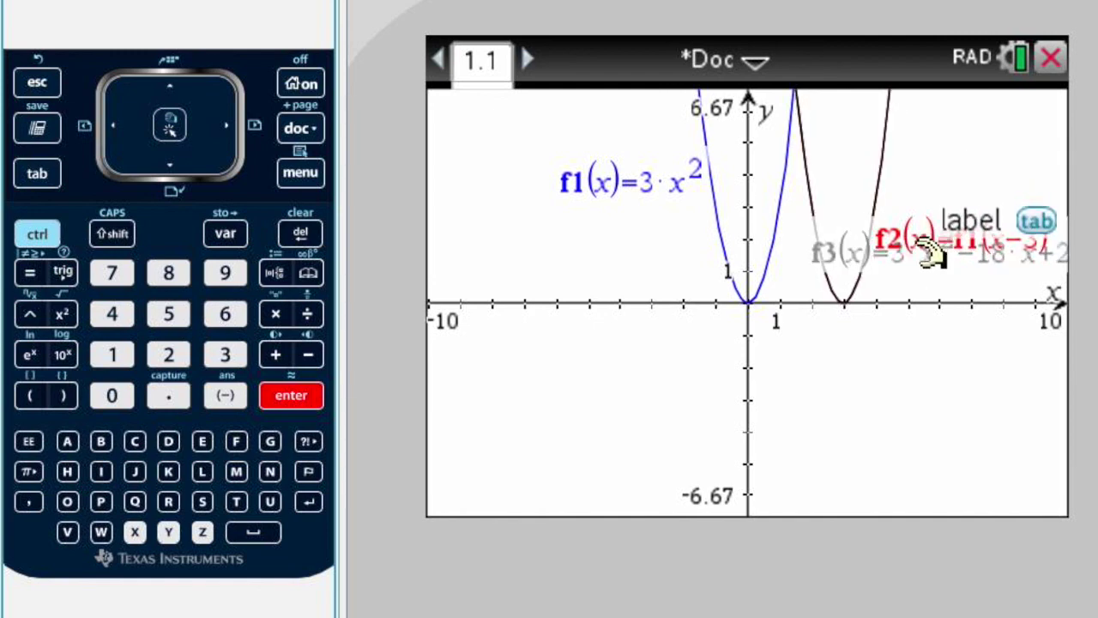
pyautogui.moveTo(863, 253); pyautogui.dragTo(768, 372)
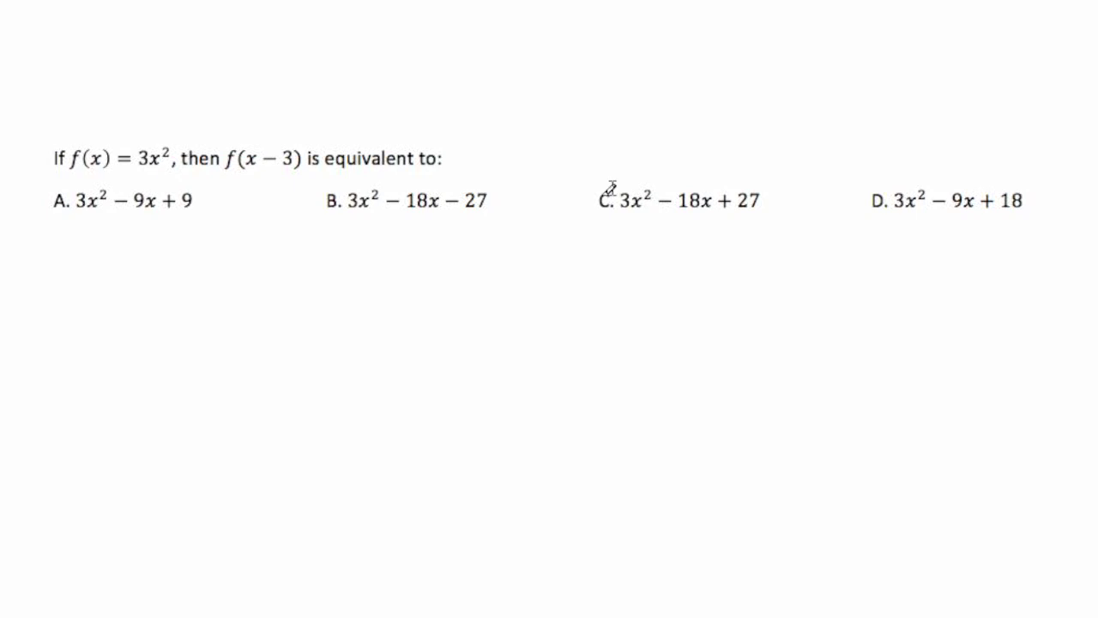
# - Switch to the worksheet and highlight answer choice C, 3x² - 18x + 27, in yellow
pyautogui.moveTo(601, 199); pyautogui.dragTo(775, 197)
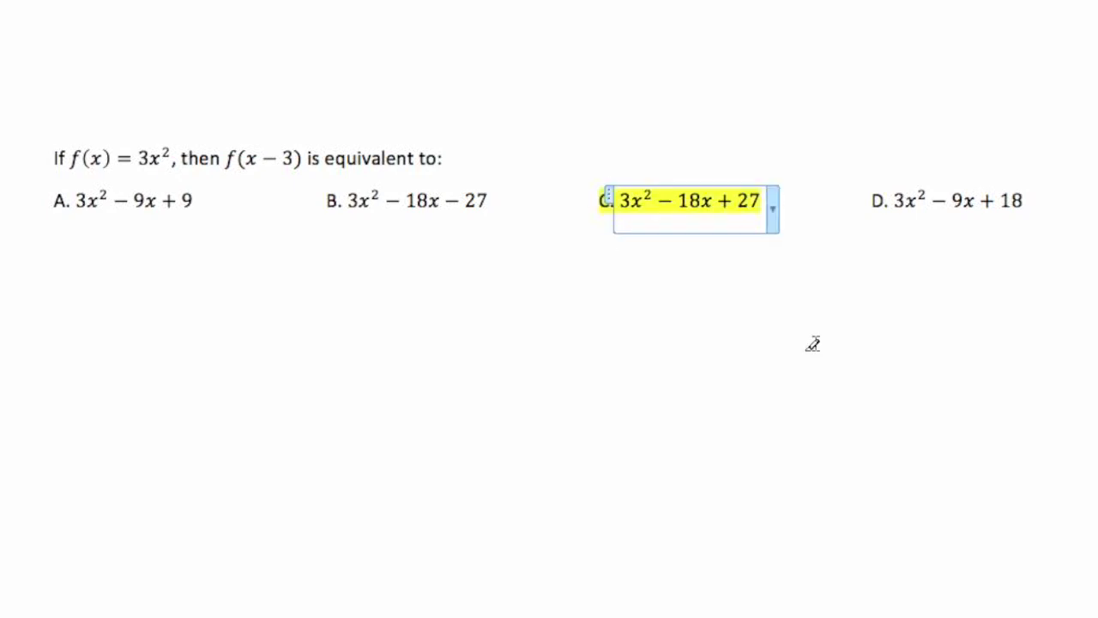